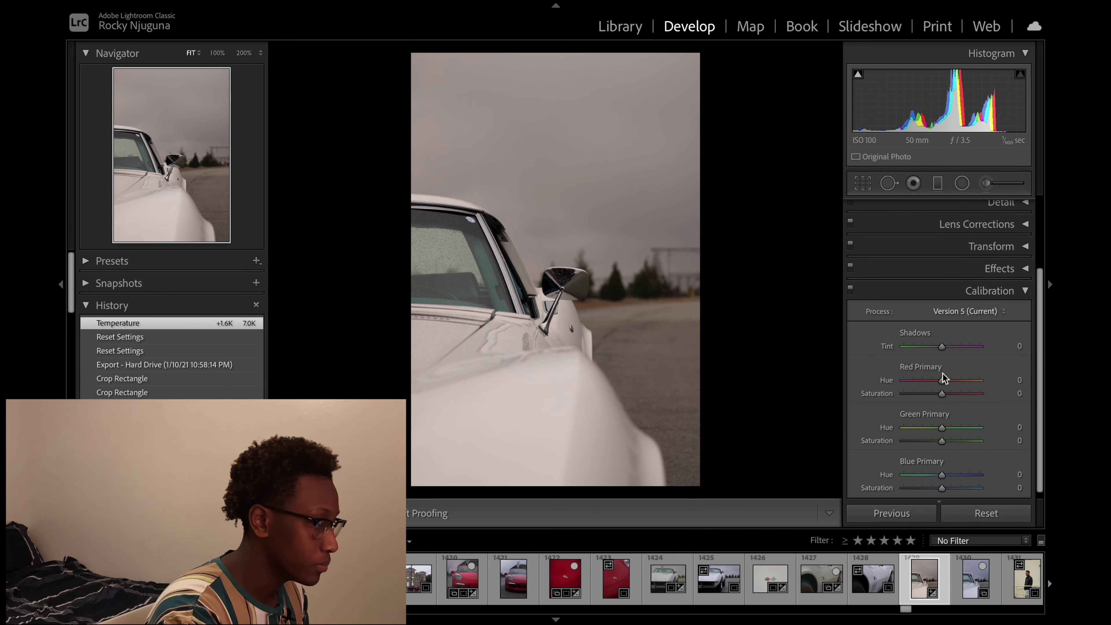
Calibrate the red primary to hue +45, saturation +79 and the green primary to hue −3, saturation +42, comparing with the uncalibrated photo
drag(942, 394, 959, 464)
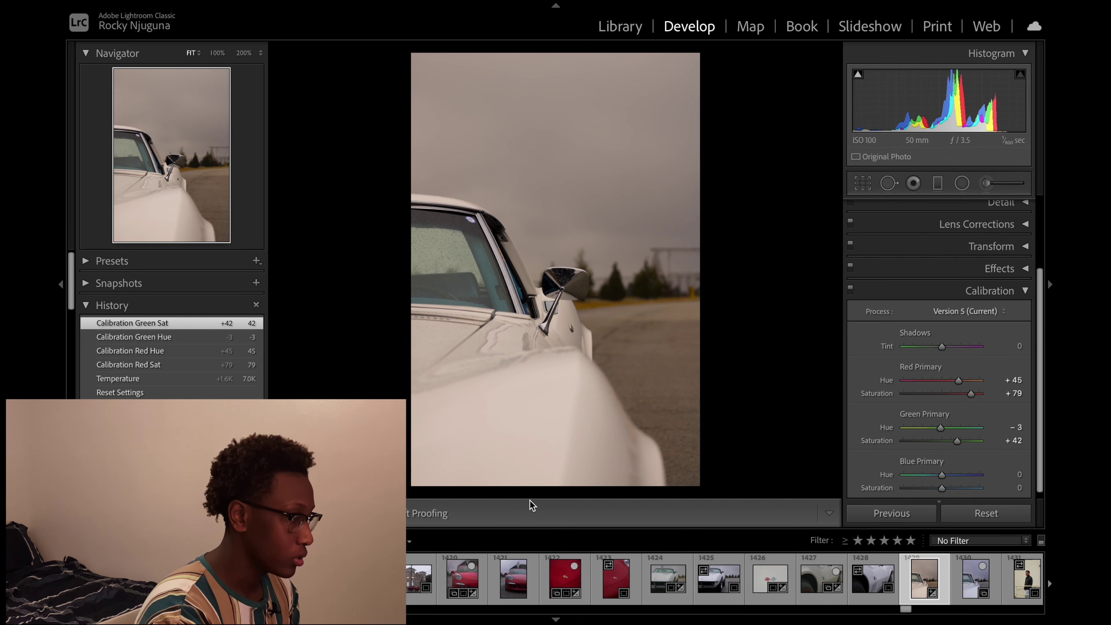
key(y)
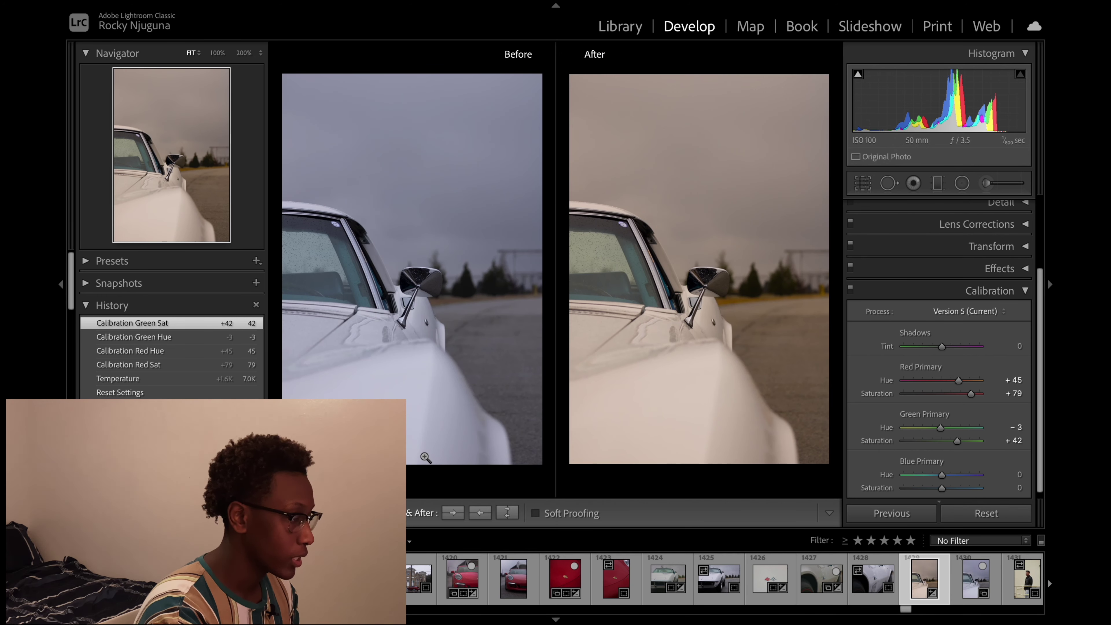
key(y)
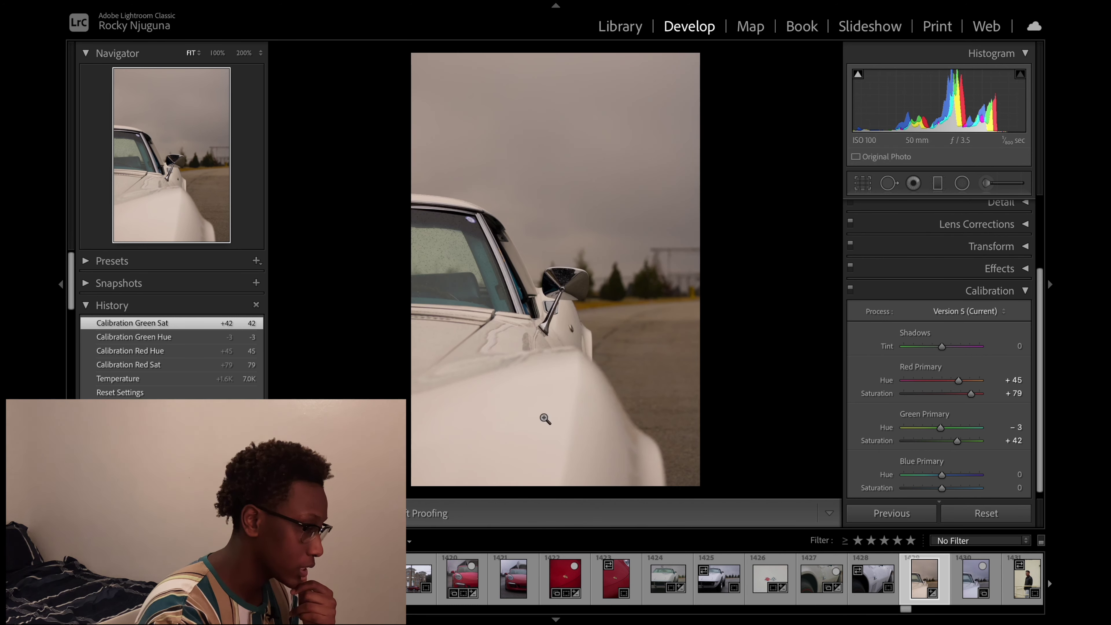
click(851, 292)
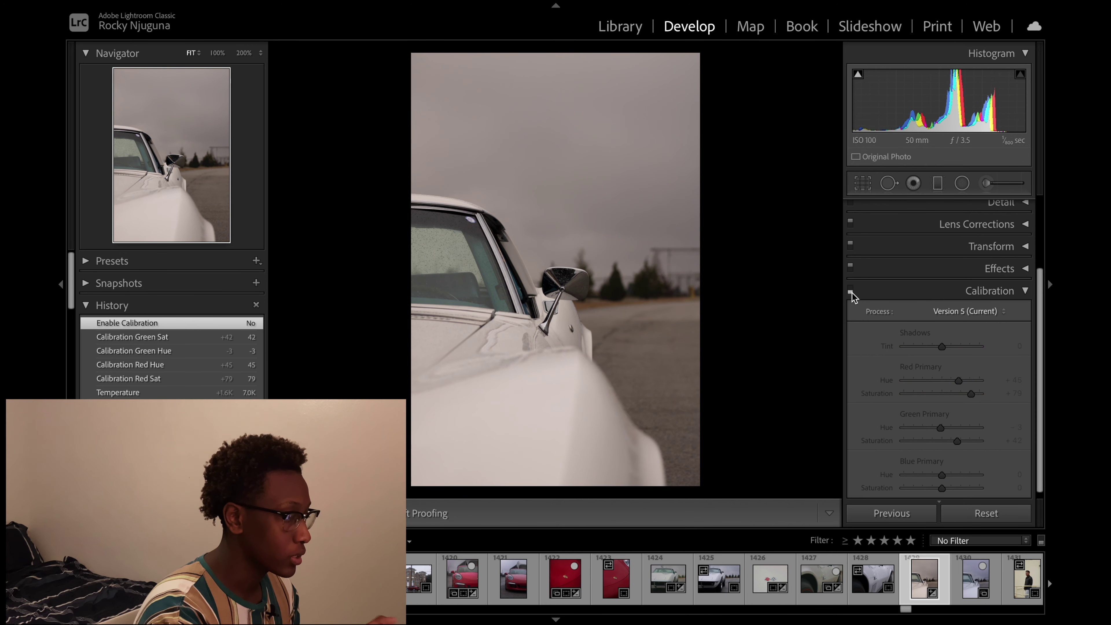
click(851, 292)
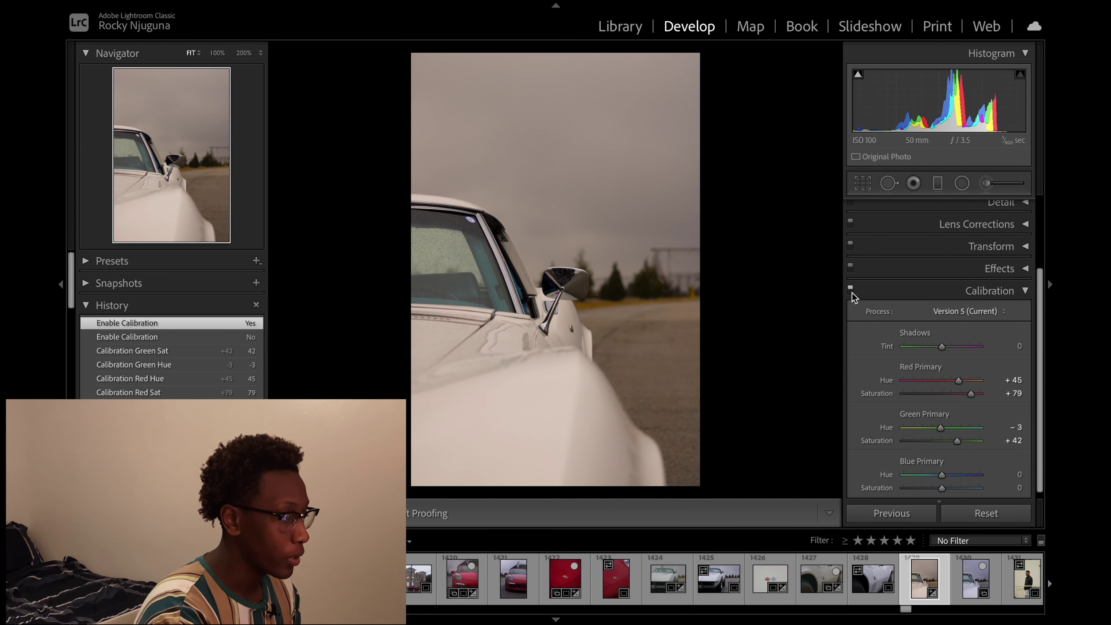
Set the calibration's blue primary saturation to +43, keeping its hue at 0
scroll(953, 450, down, 1)
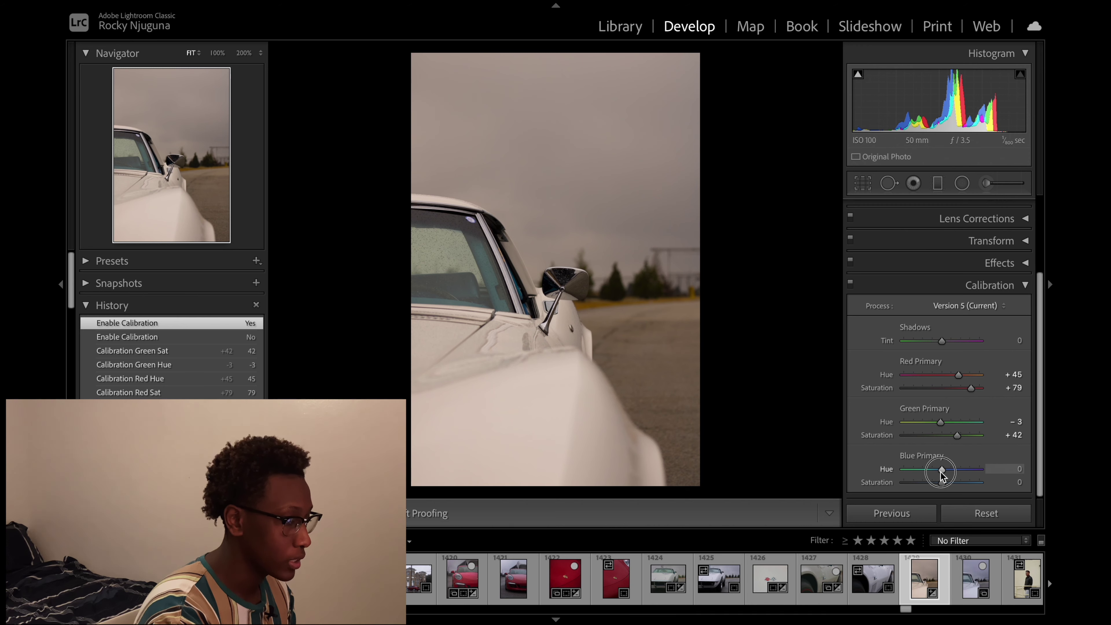
drag(942, 472, 958, 506)
click(1018, 469)
text(0)
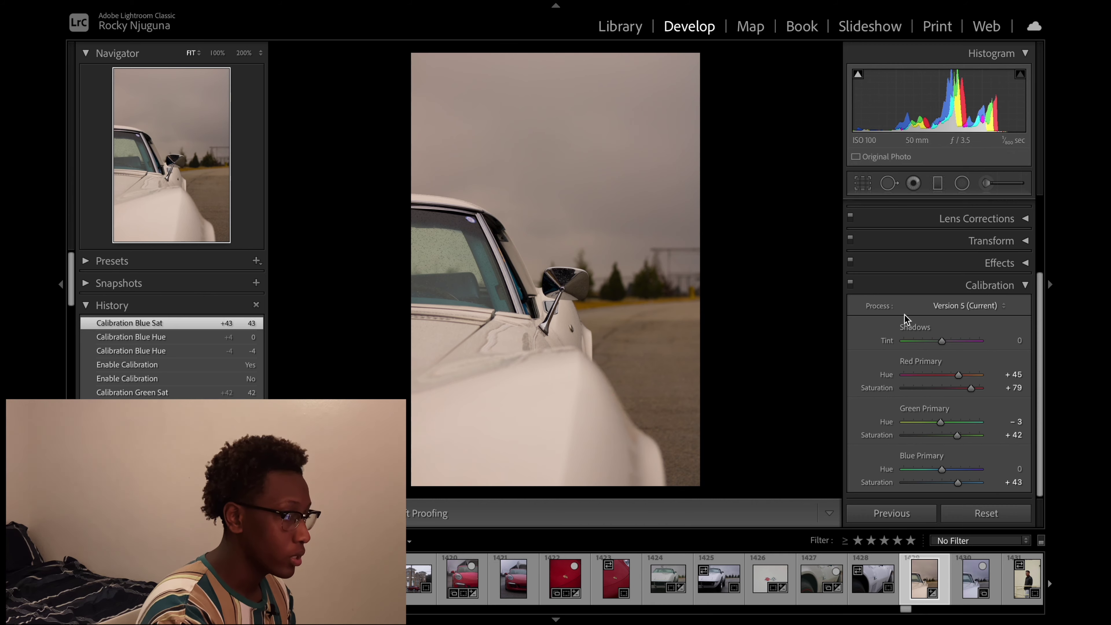
Set the calibration's shadows tint to −48 and compare the photo before and after
drag(942, 343, 916, 355)
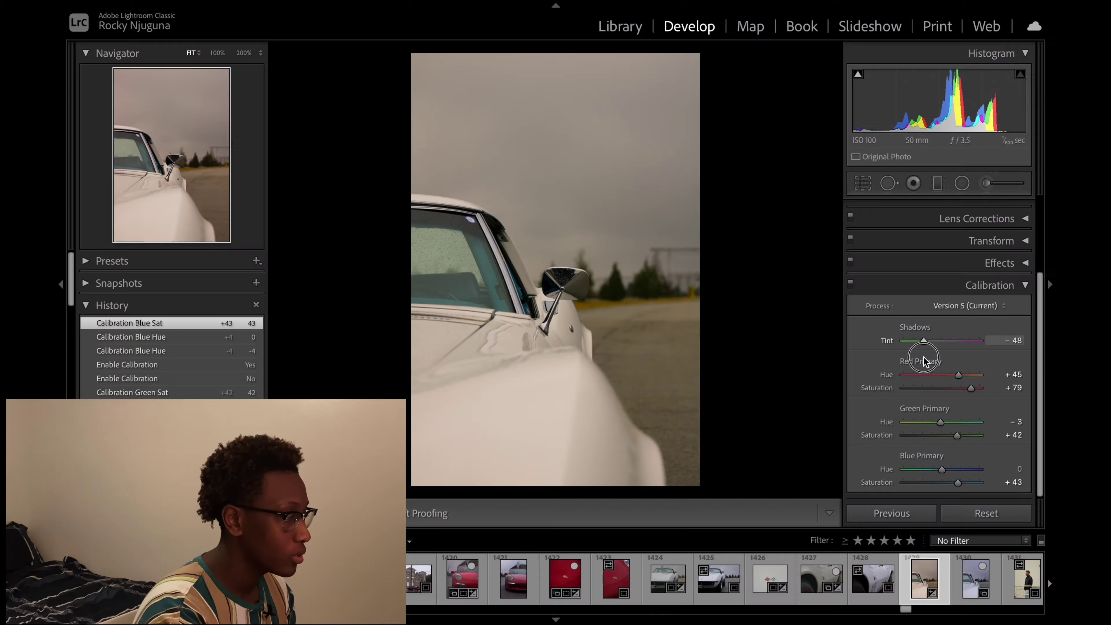
drag(926, 341, 924, 341)
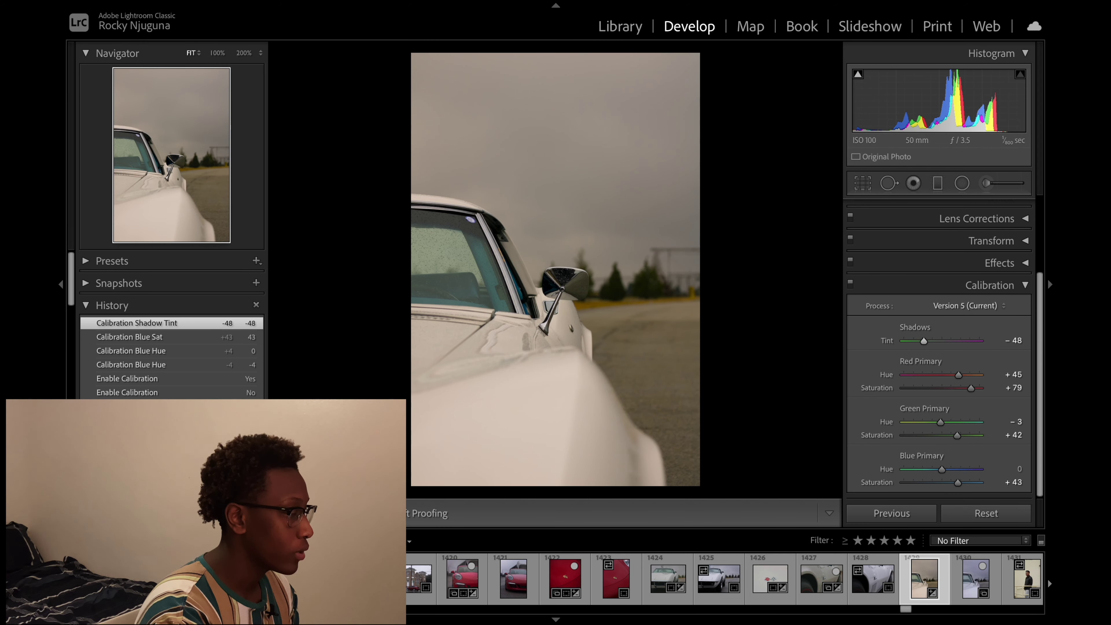
key(shift+r)
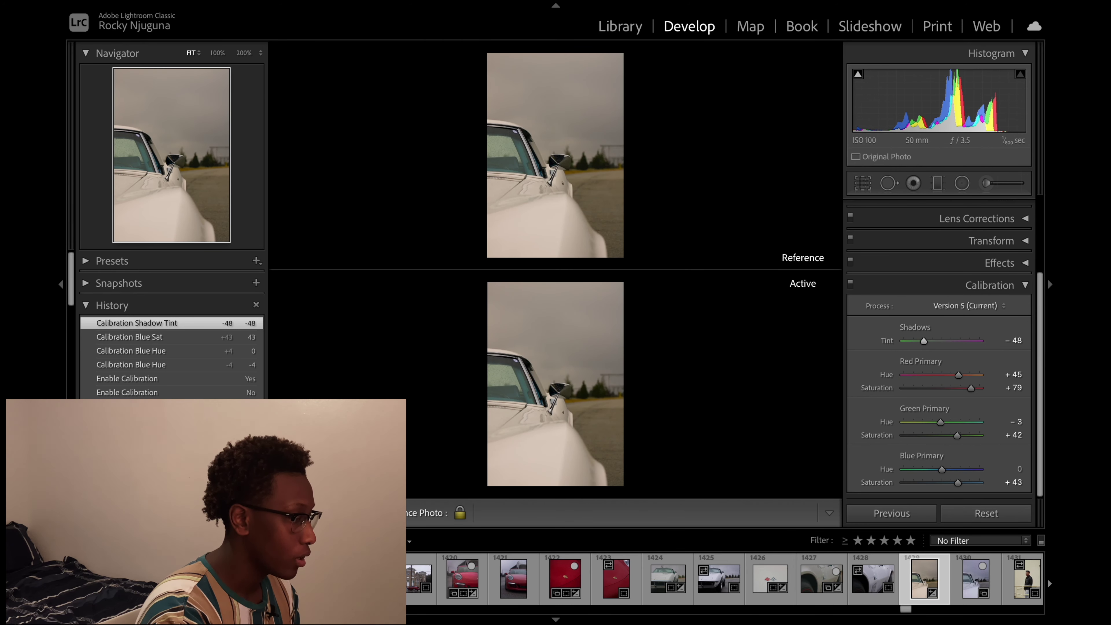
key(d)
key(y)
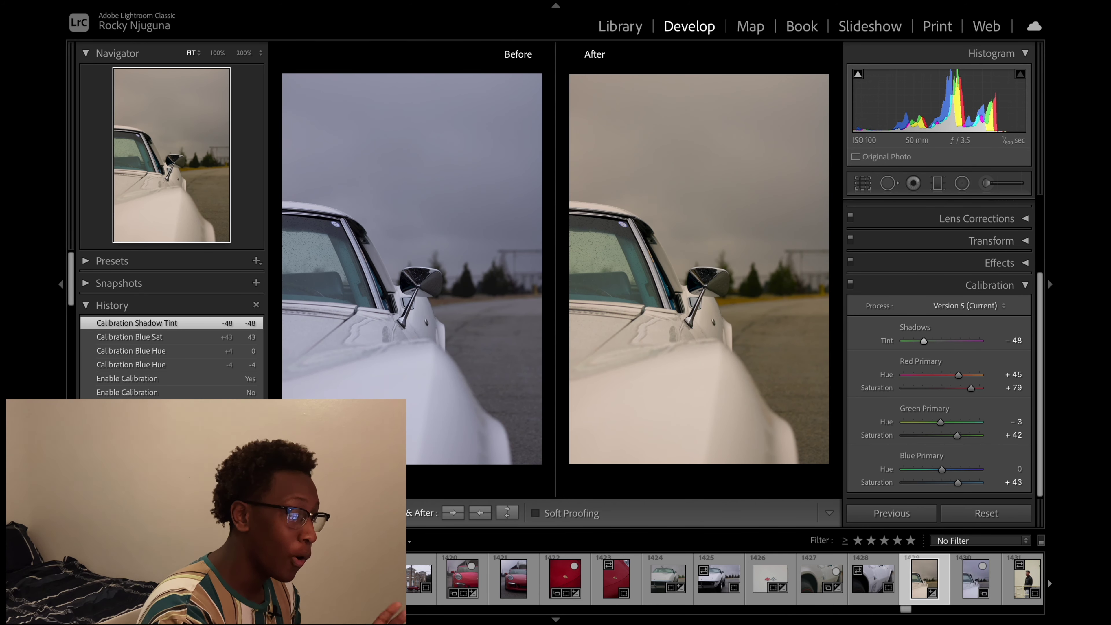
key(y)
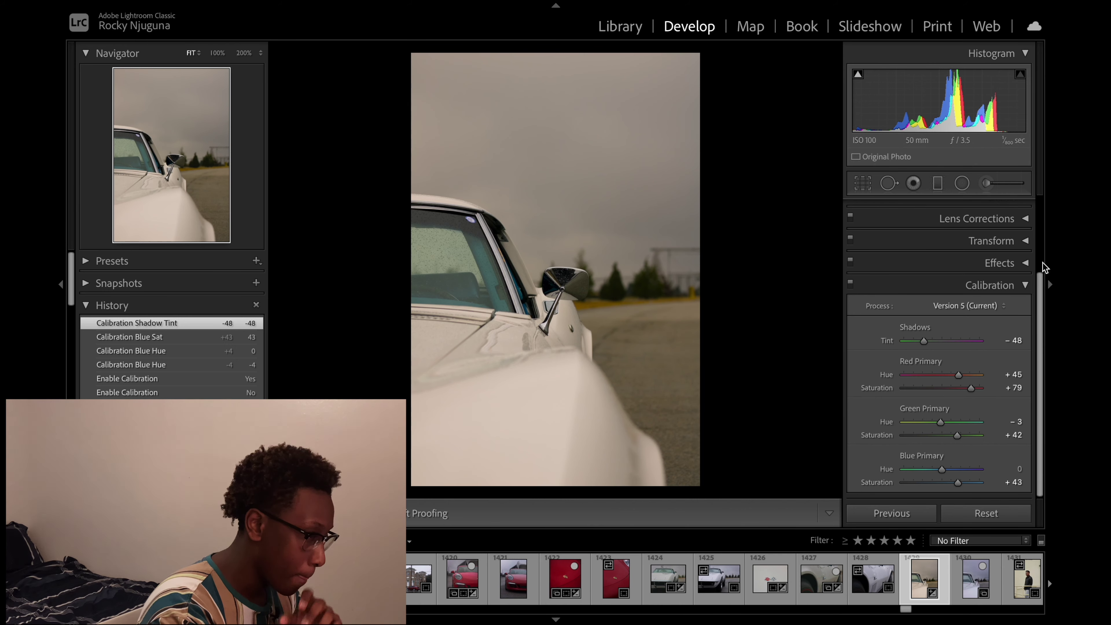
Set the white balance to temperature 7,348 and tint +22, and compare the photo before and after
click(1020, 285)
click(1021, 205)
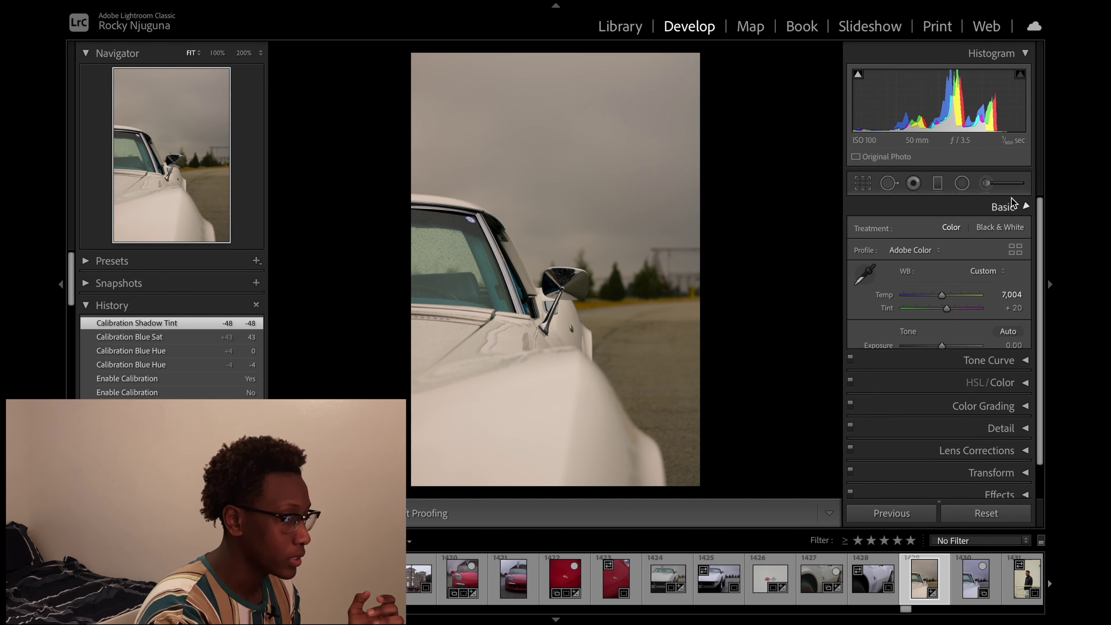
drag(942, 293, 945, 296)
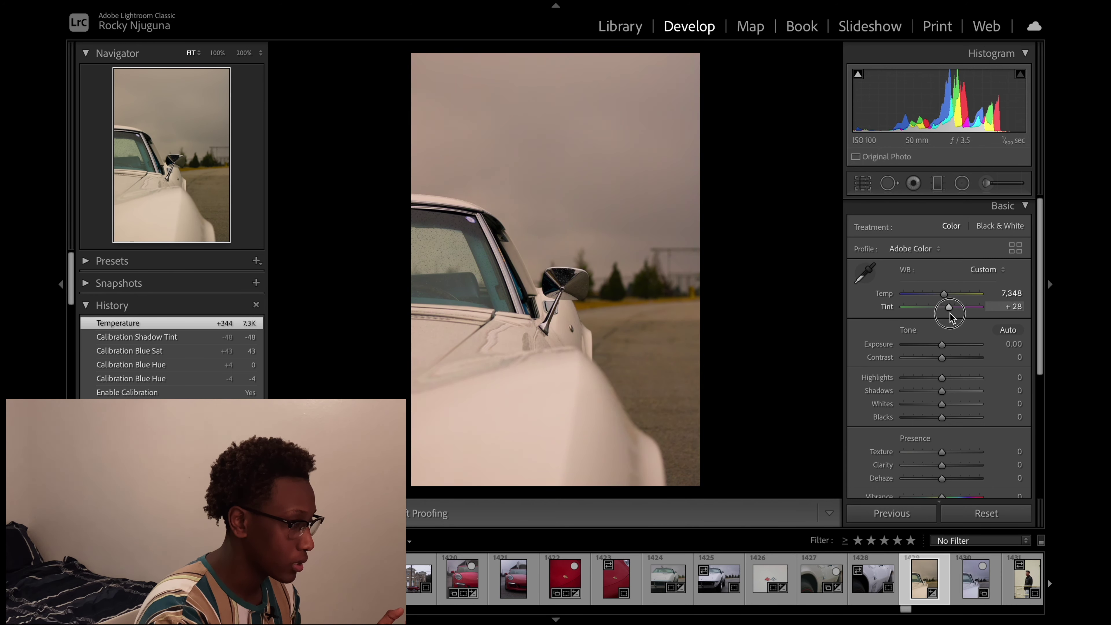
drag(949, 314, 949, 336)
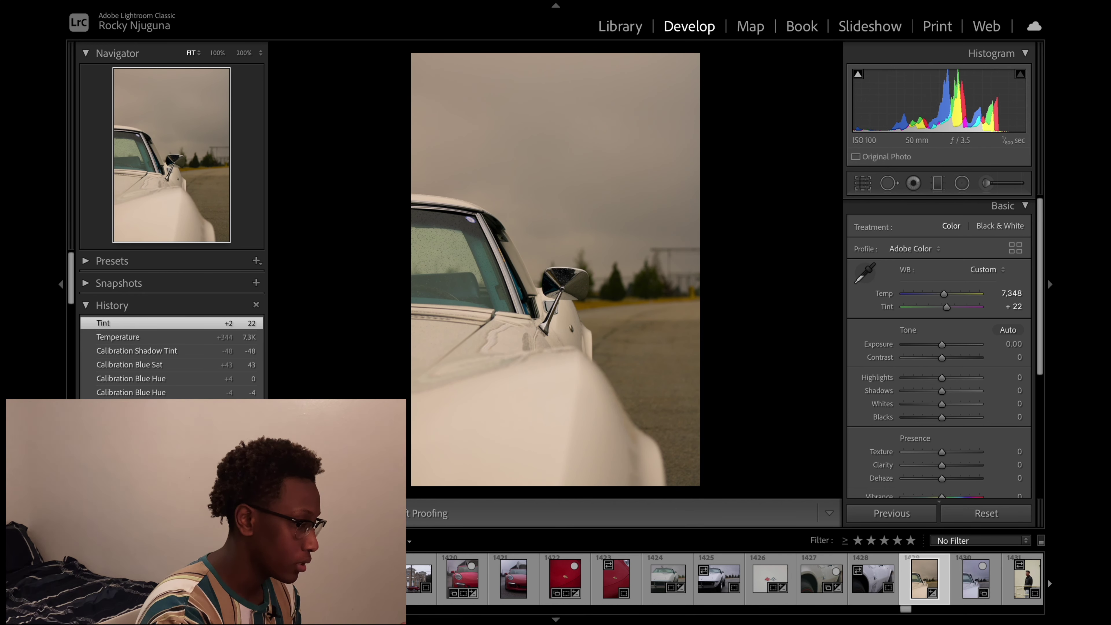
key(y)
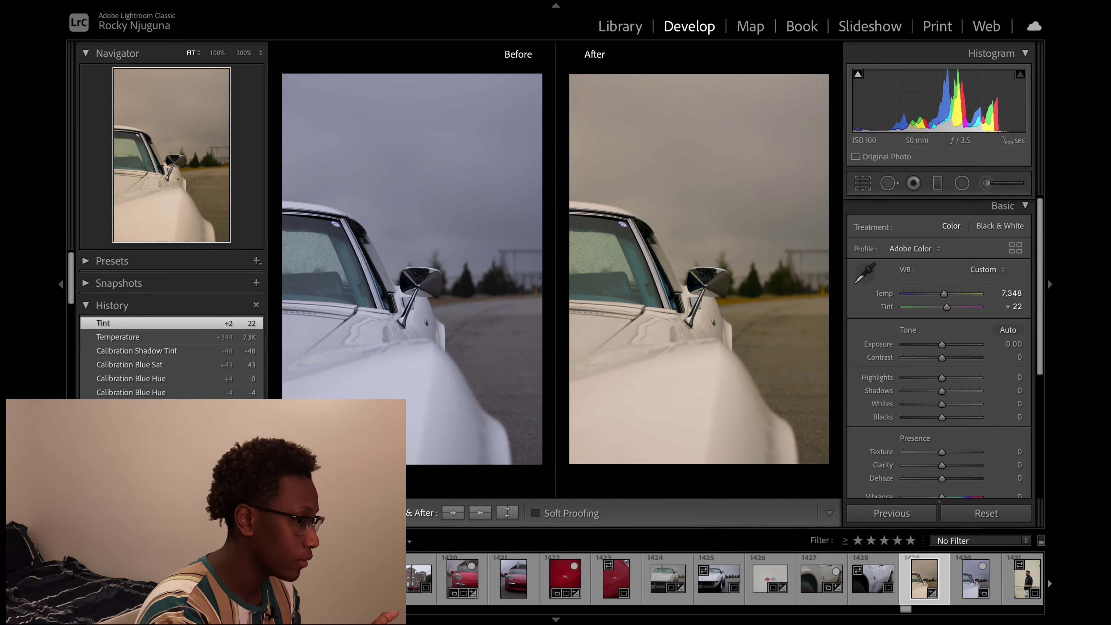
key(y)
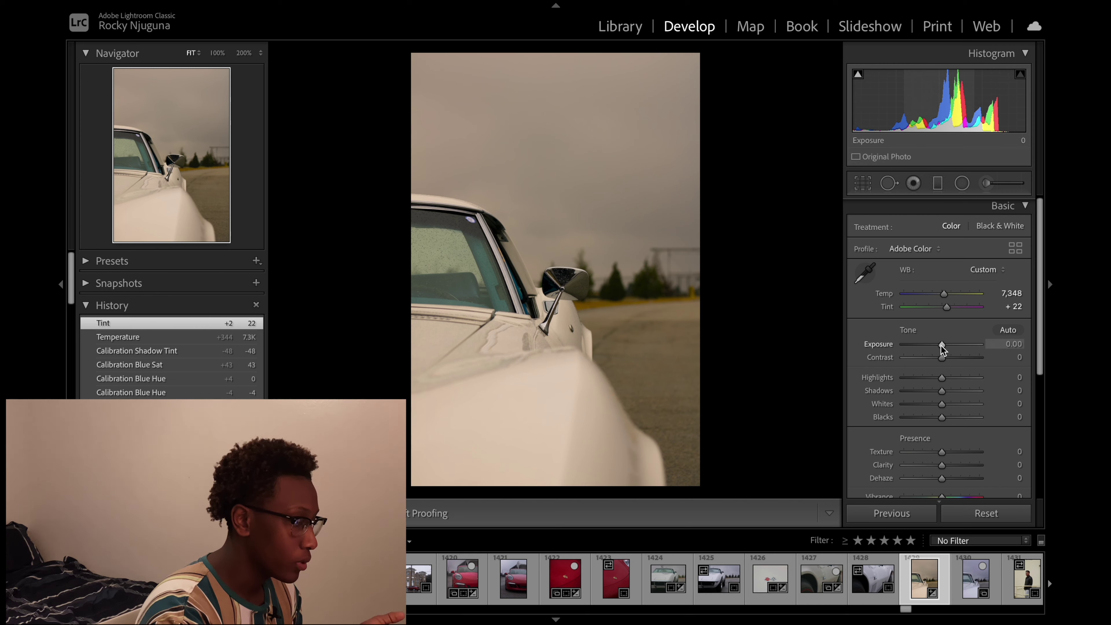
Try an exposure of +5.00 and reset it to 0
drag(941, 345, 1006, 347)
click(1001, 344)
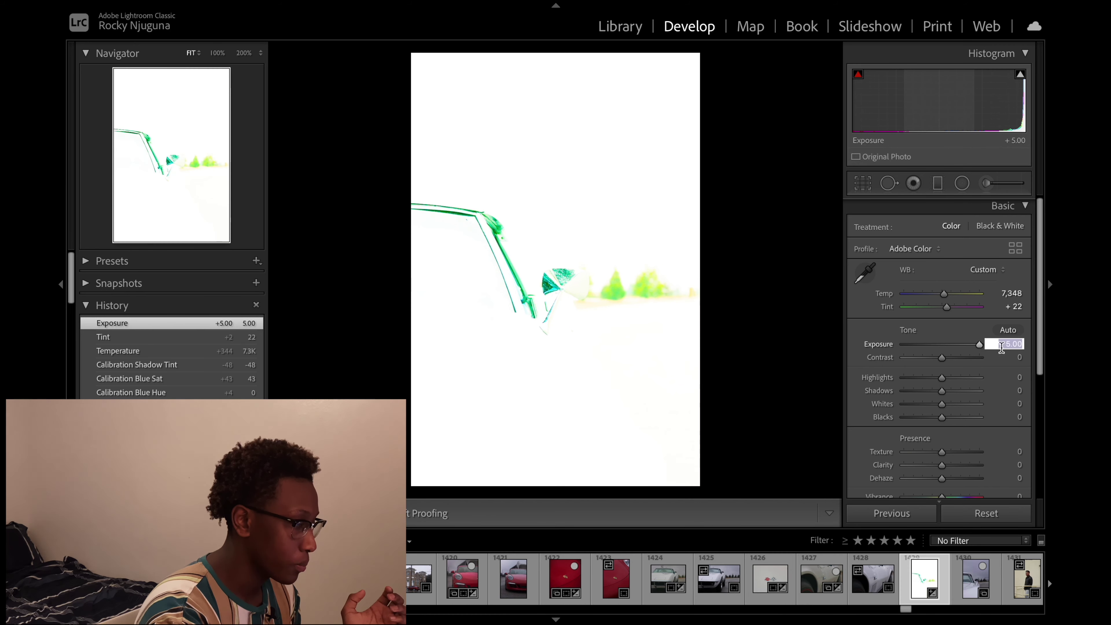
text(0)
key(Return)
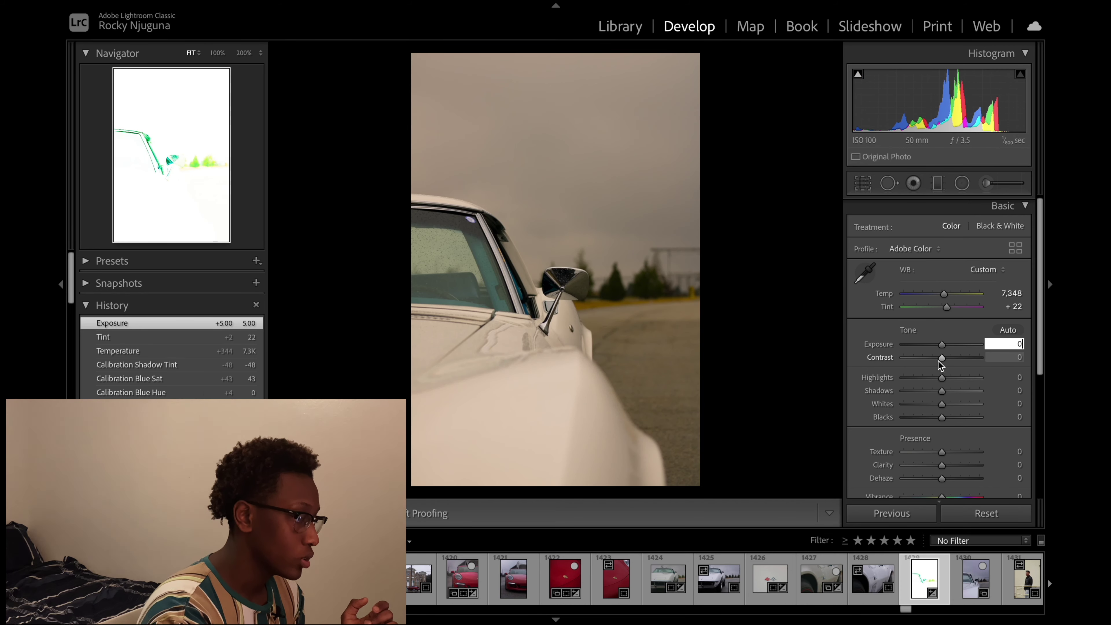
Set Highlights to −30, Shadows to +31, Whites to −8 and Blacks to −2
drag(940, 378, 943, 416)
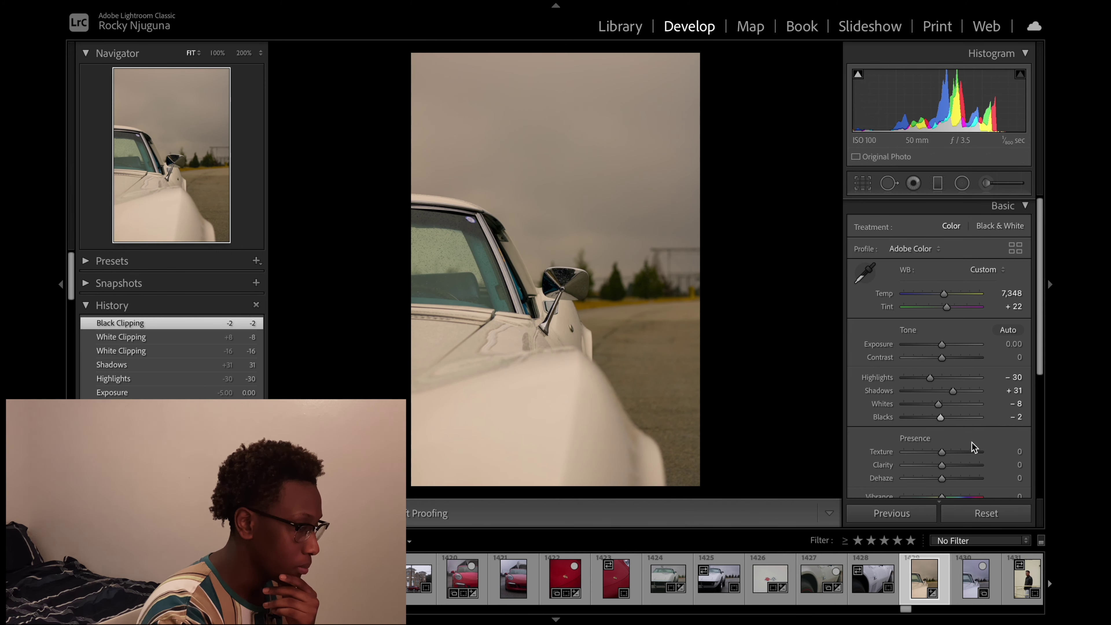
Try Texture at +73 and inspect its effect on the car's side mirror at 100% zoom
scroll(972, 442, down, 2)
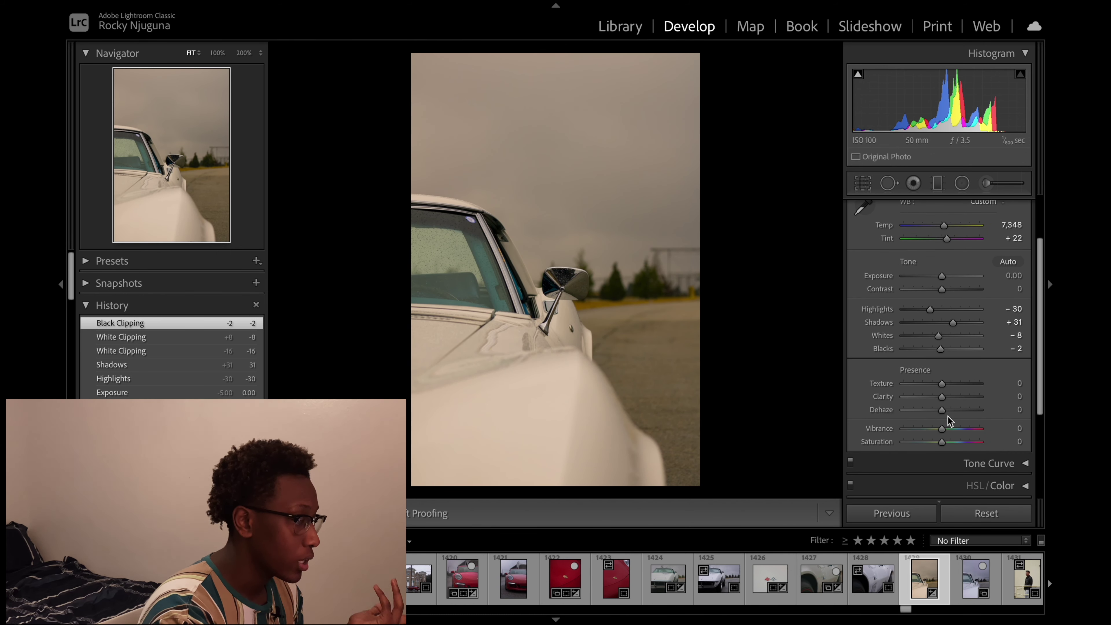
click(489, 313)
drag(364, 295, 283, 303)
drag(423, 336, 415, 195)
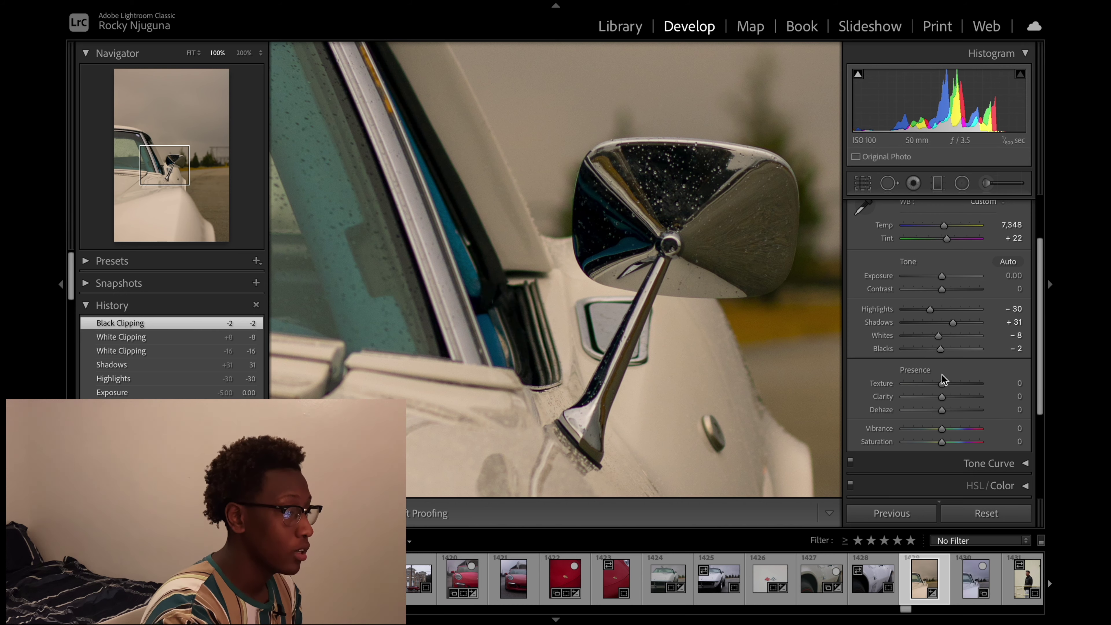
drag(939, 386, 968, 395)
click(613, 330)
click(542, 298)
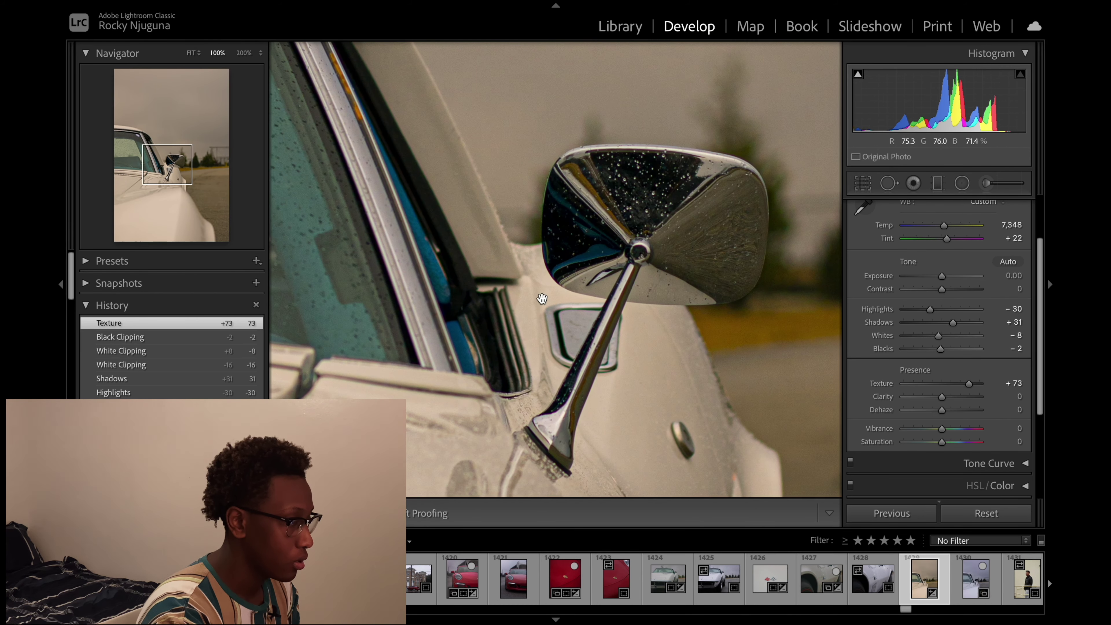
click(726, 327)
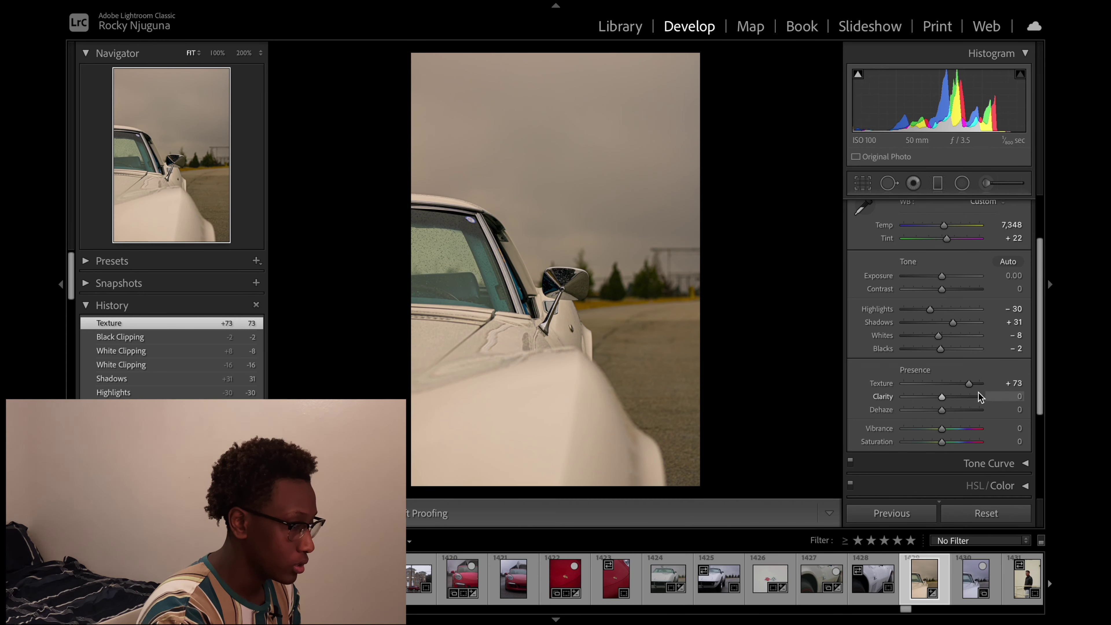
Raise Texture to +100 and inspect the car's window, side mirror and bodywork close up
mouse_move(971, 384)
mouse_down()
mouse_move(962, 385)
mouse_move(981, 388)
mouse_up()
click(551, 287)
drag(548, 285, 811, 266)
drag(607, 278, 308, 313)
click(436, 279)
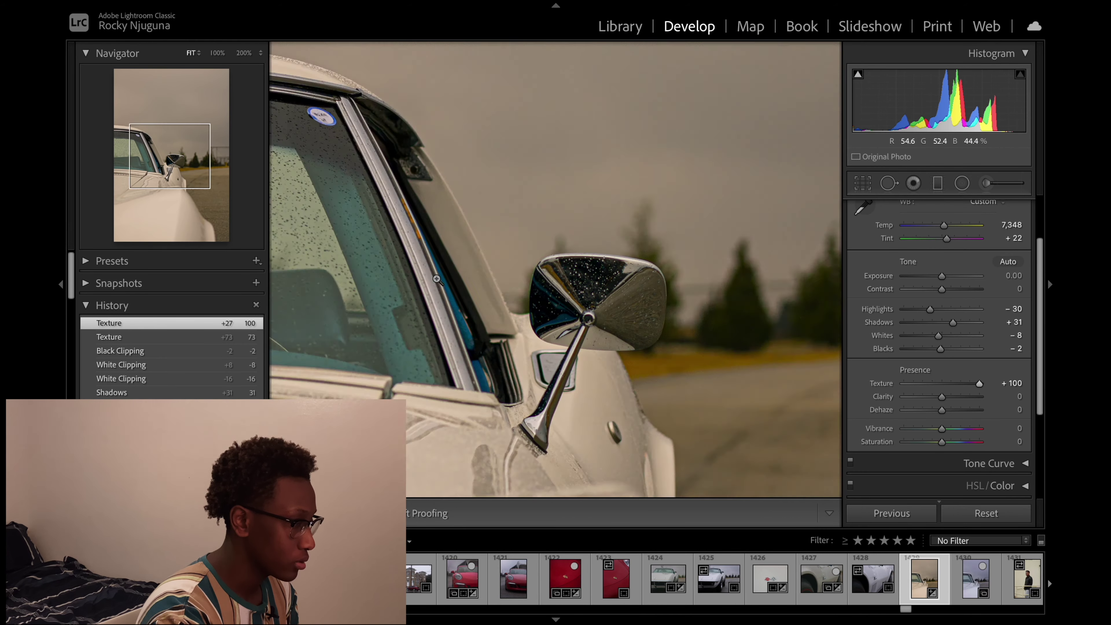
click(548, 336)
drag(548, 335, 510, 309)
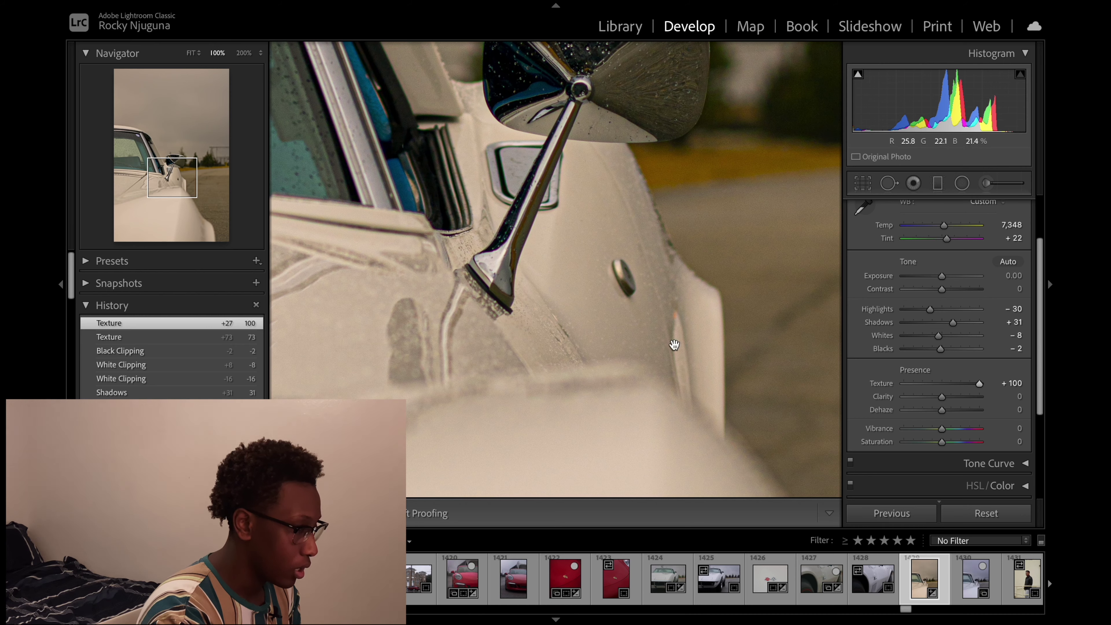
click(665, 320)
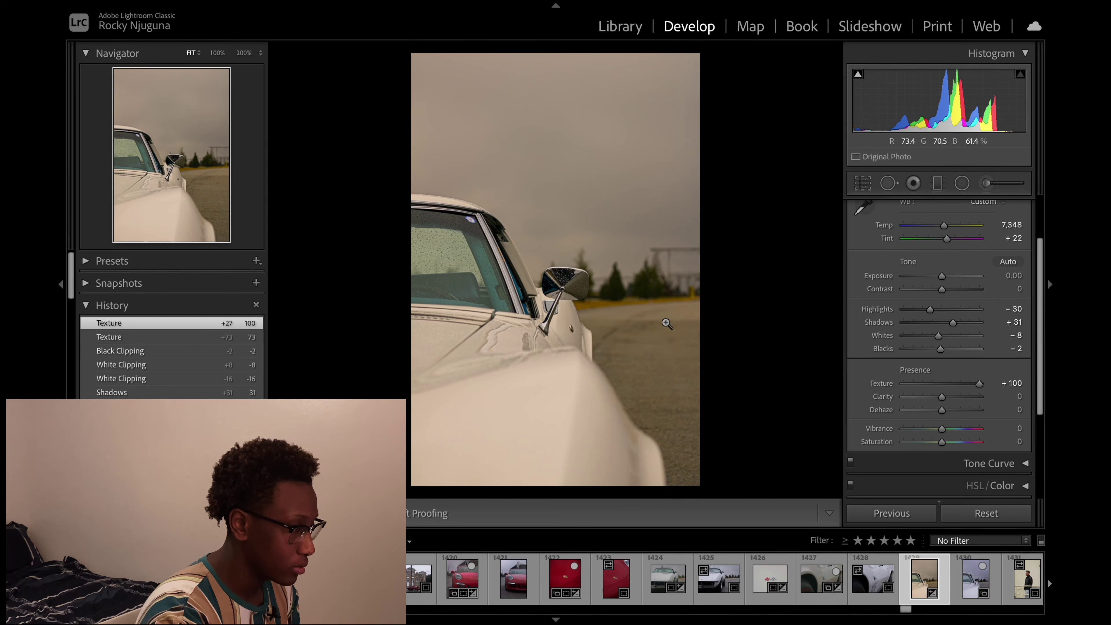
Set Clarity to +6, Vibrance to +16 and Saturation to −8, and show the before and after versions side by side
click(944, 399)
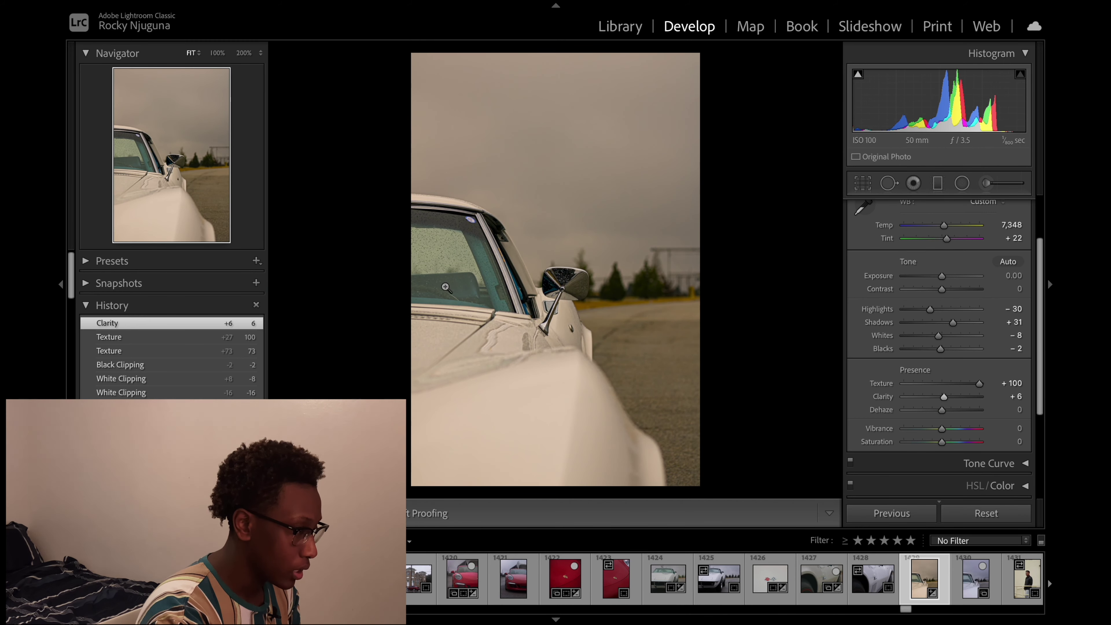
click(437, 286)
click(436, 283)
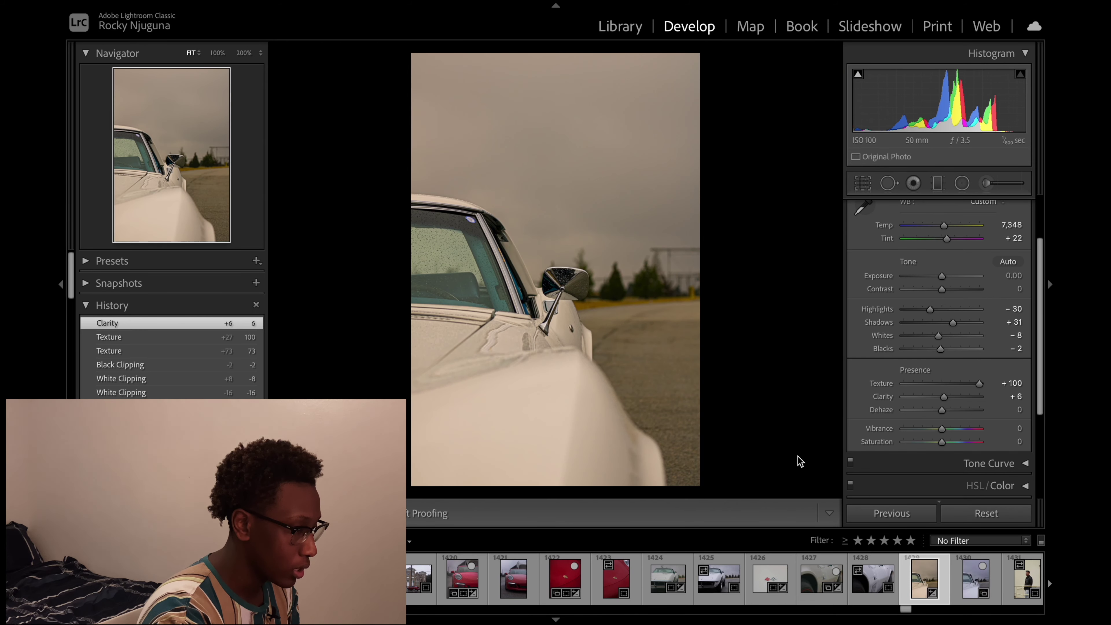
mouse_move(943, 433)
mouse_down()
mouse_move(989, 440)
mouse_move(937, 446)
mouse_up()
key(y)
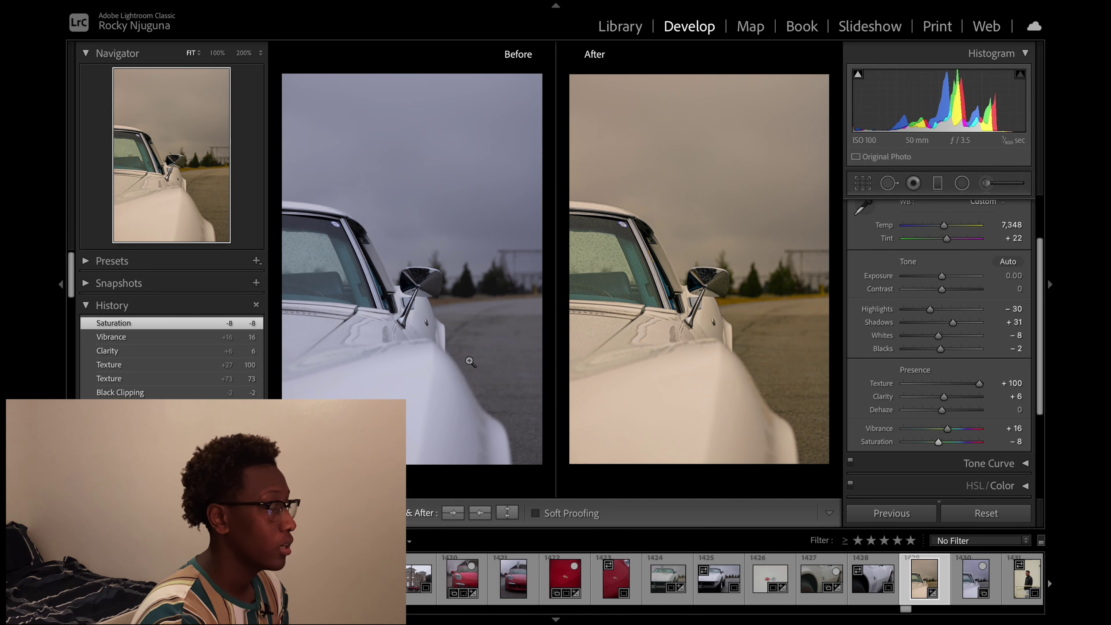
Dismiss the message notification and collapse the Basic adjustments
mouse_move(816, 18)
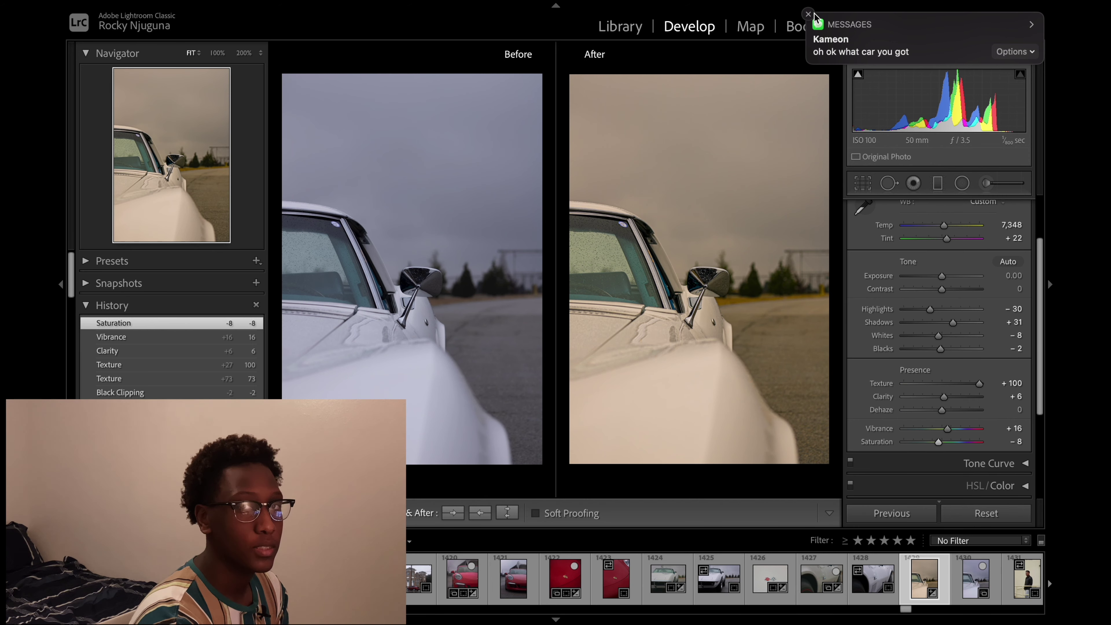
click(809, 14)
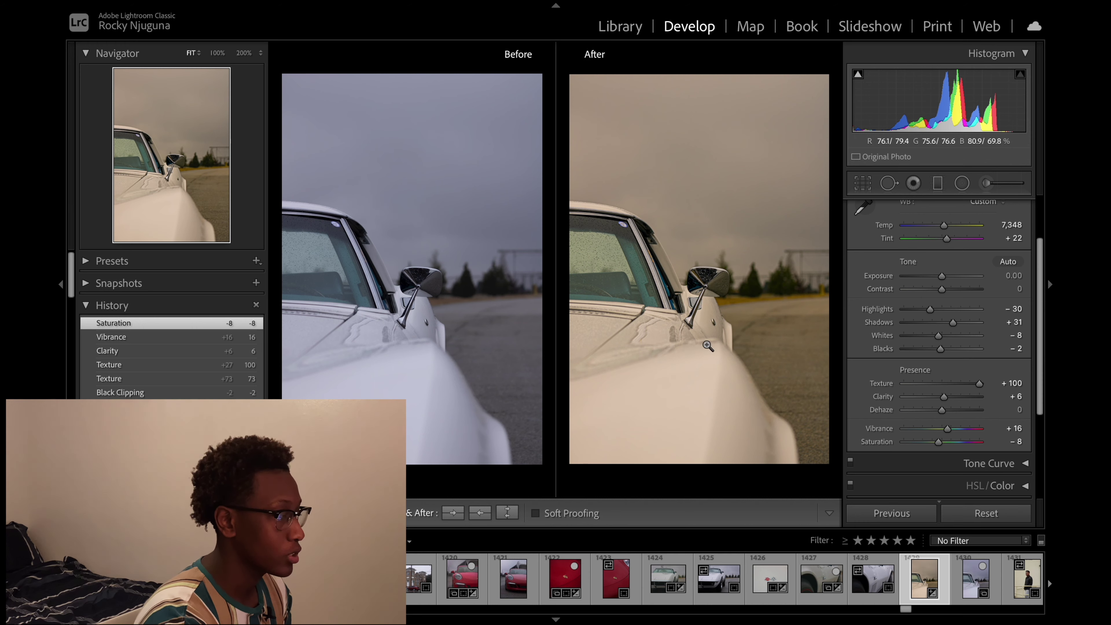
scroll(987, 429, down, 3)
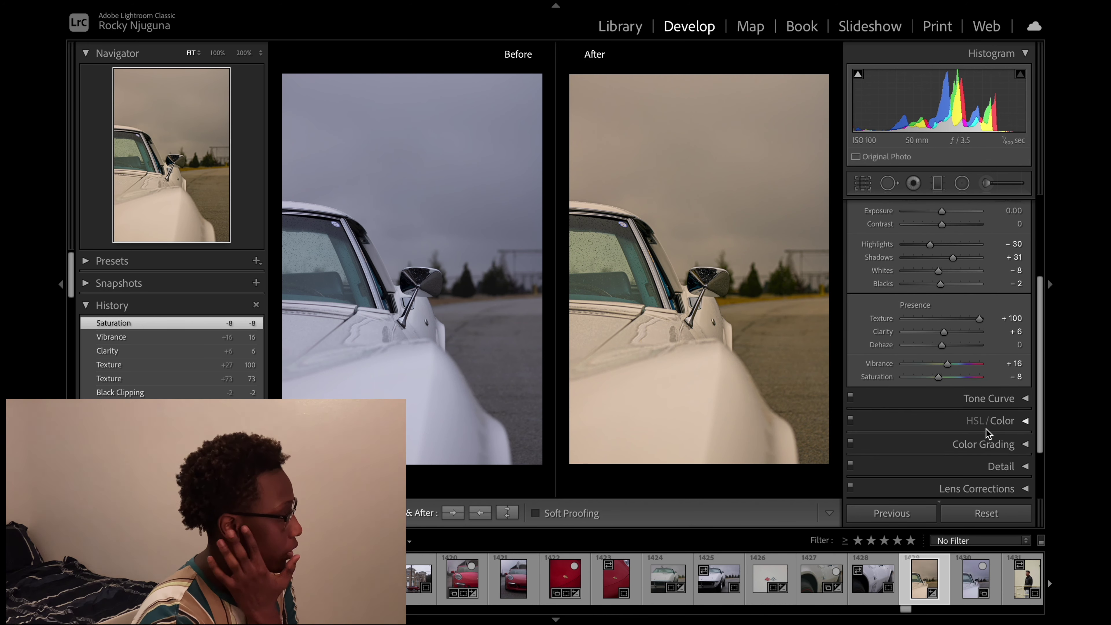
scroll(1007, 374, up, 5)
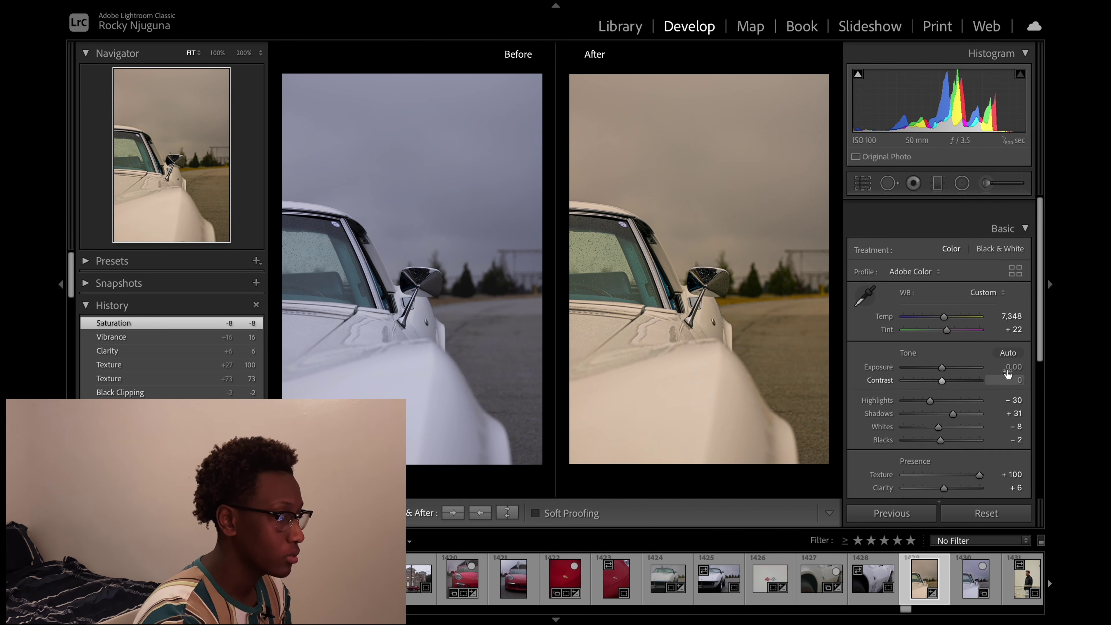
click(1008, 209)
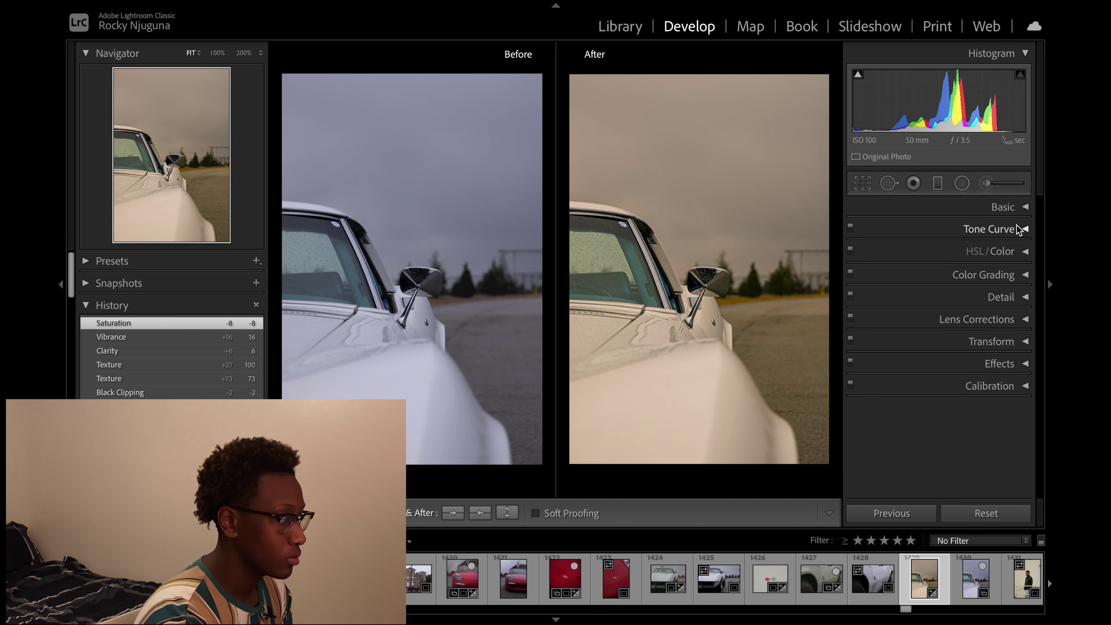
Shape the point tone curve with a shadow point, a highlight point at input 201 / output 191, and the black point raised to output 13
click(1018, 227)
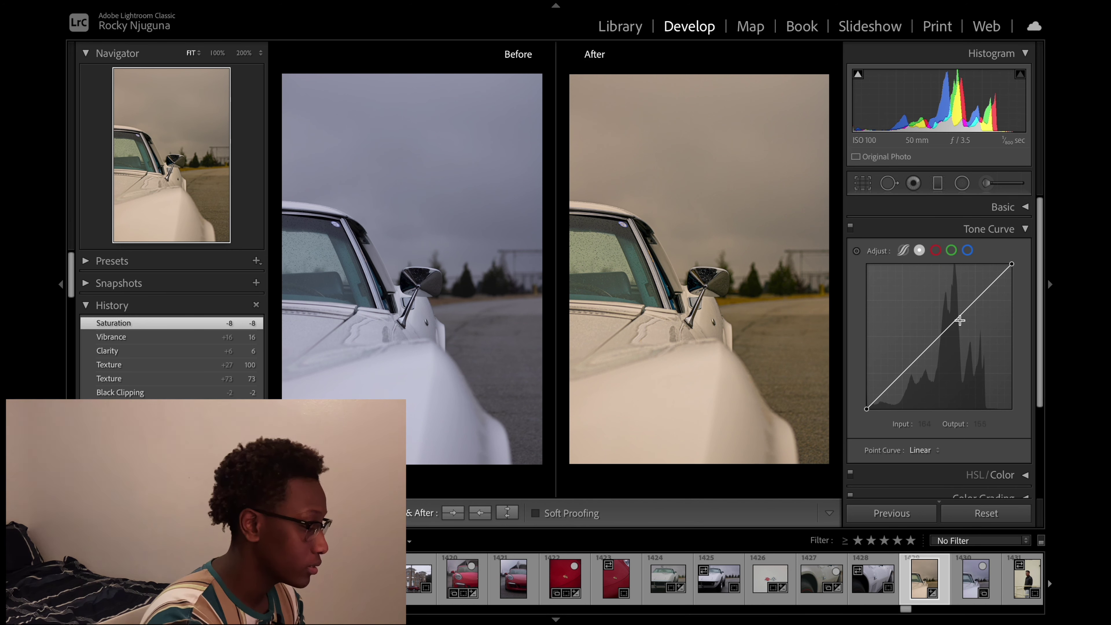
click(979, 367)
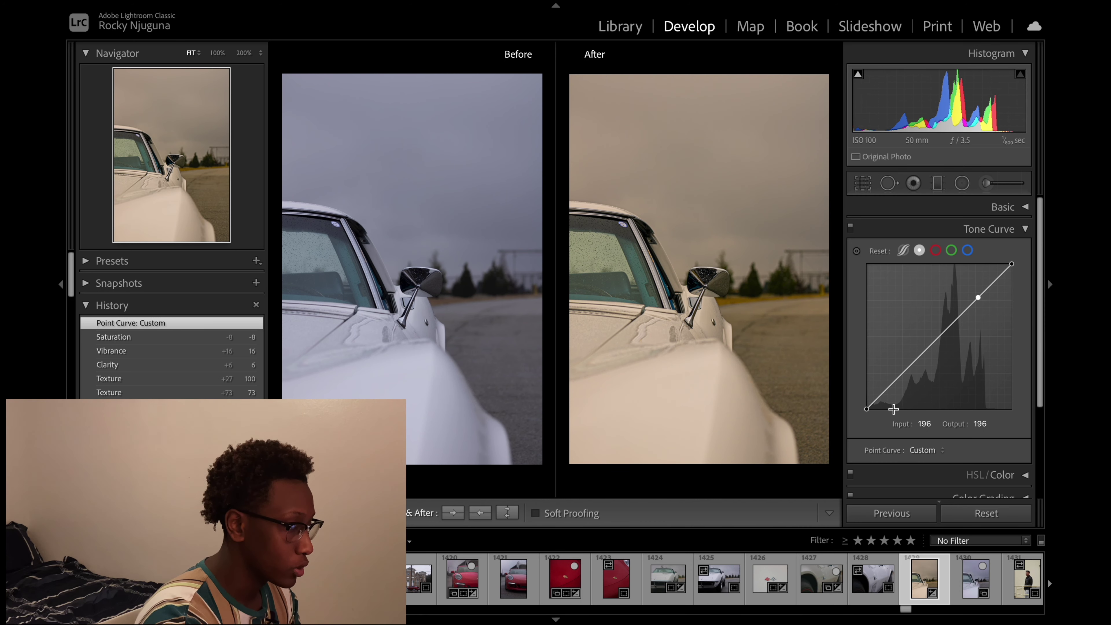
click(900, 377)
drag(900, 375, 898, 370)
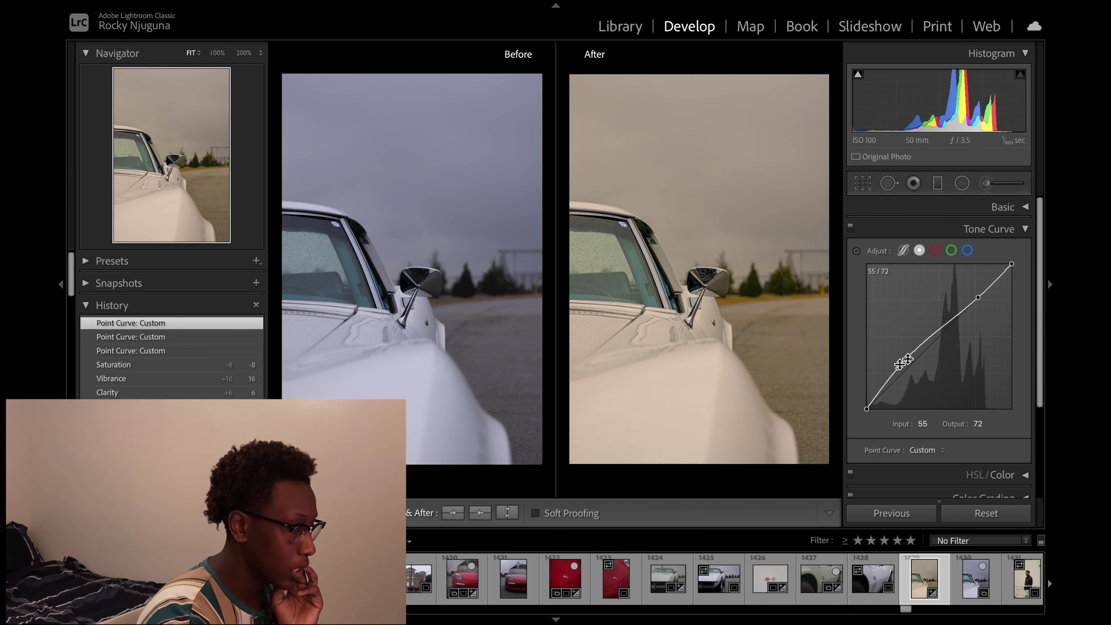
drag(982, 296, 981, 300)
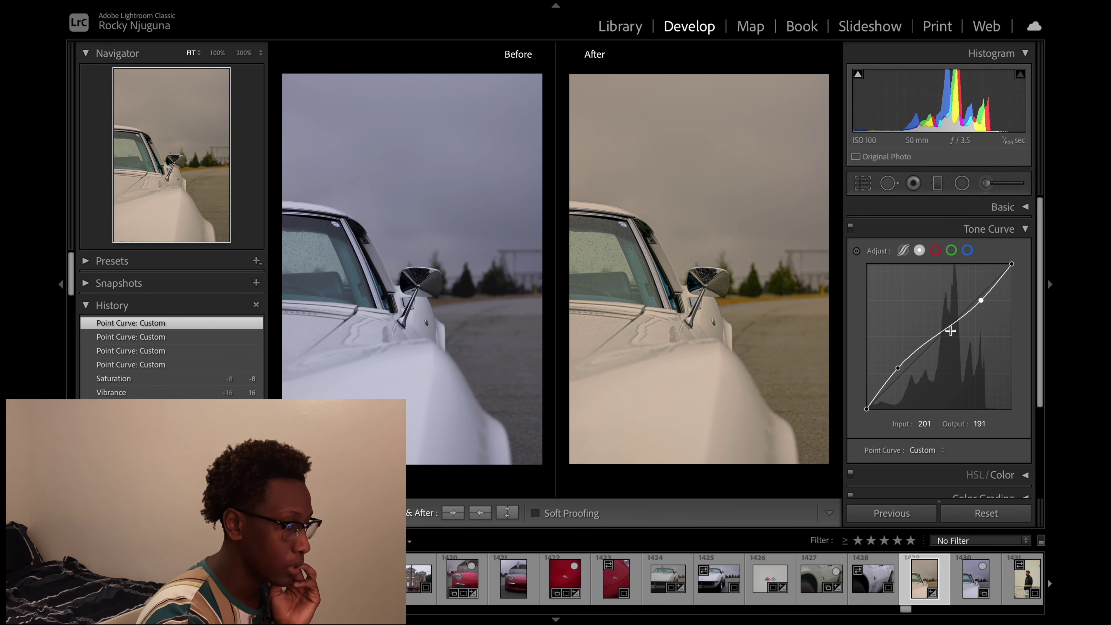
drag(898, 372, 900, 370)
drag(867, 409, 865, 402)
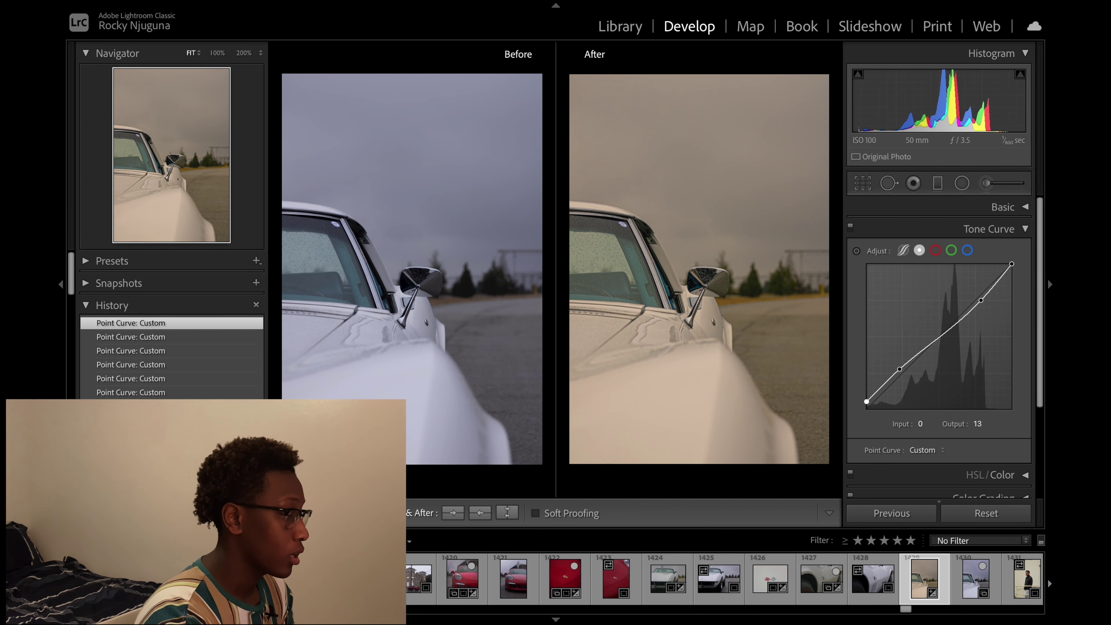
Return to the single-photo view and look through the red, green and blue channel tone curves
key(y)
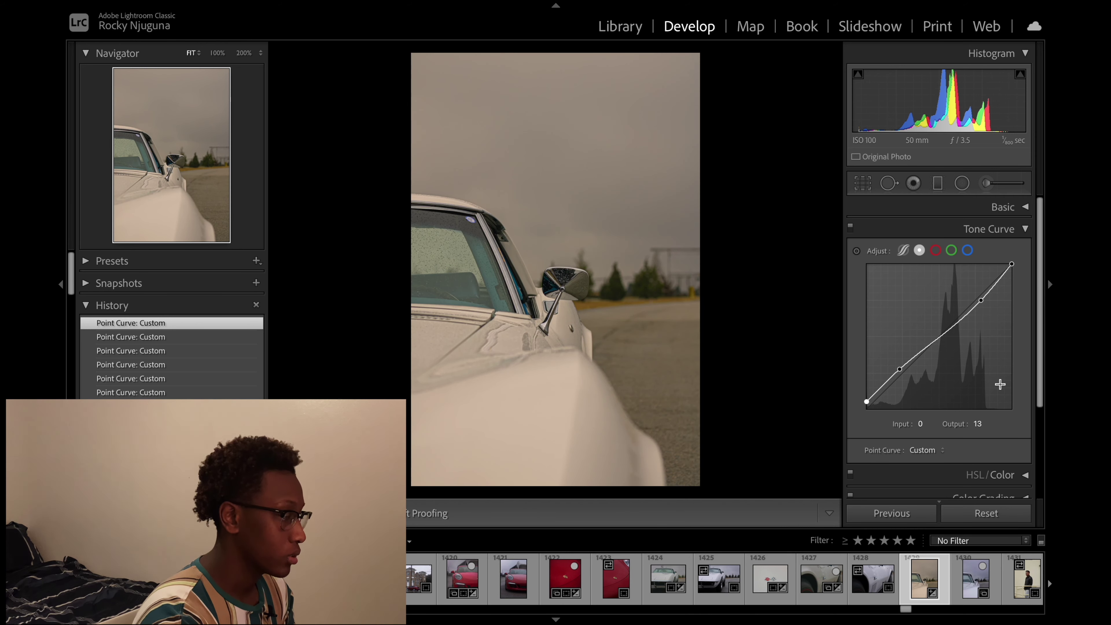
click(935, 251)
click(951, 250)
click(967, 250)
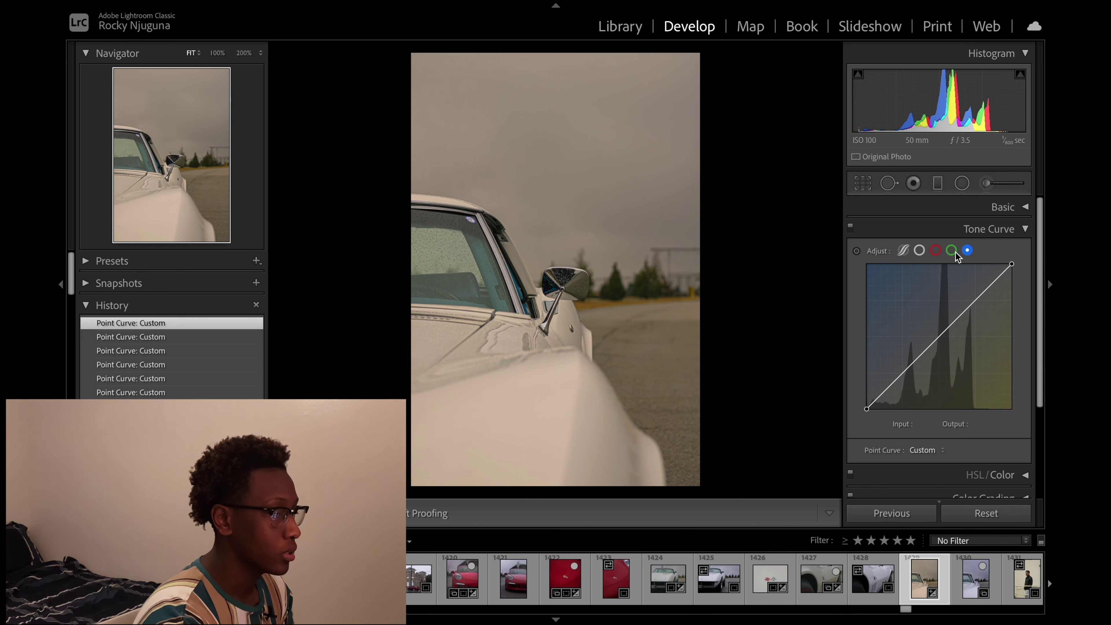
click(987, 232)
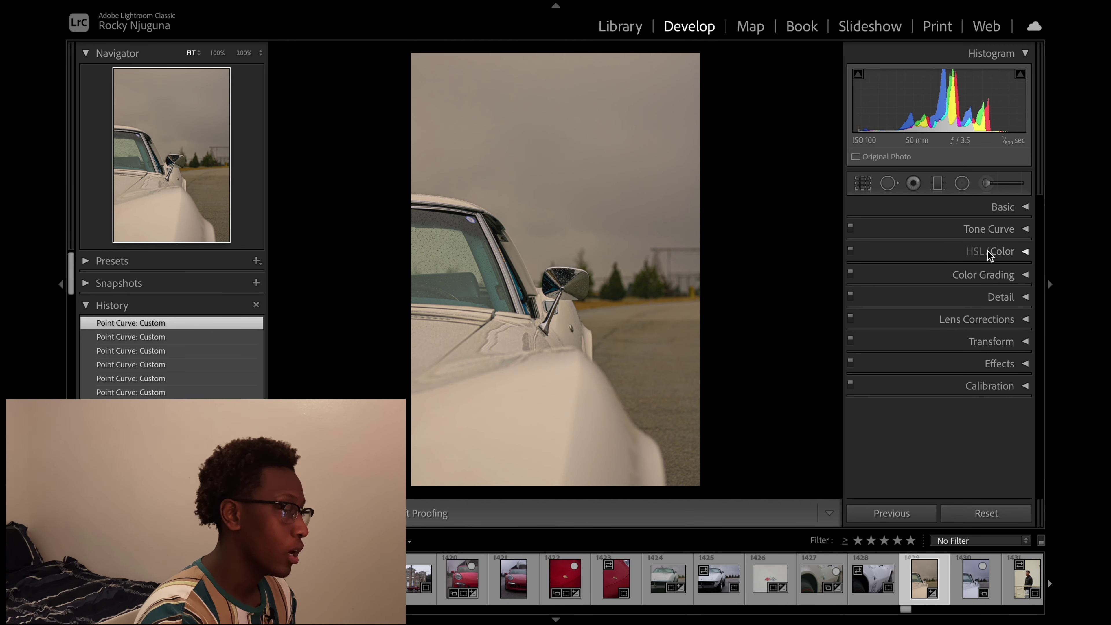
Set the green Saturation to +29 and Luminance to +53 in the color mixer, leaving green Hue at 0
click(1009, 257)
click(923, 273)
mouse_move(946, 308)
mouse_down()
mouse_move(918, 310)
mouse_move(1001, 311)
mouse_move(935, 322)
mouse_up()
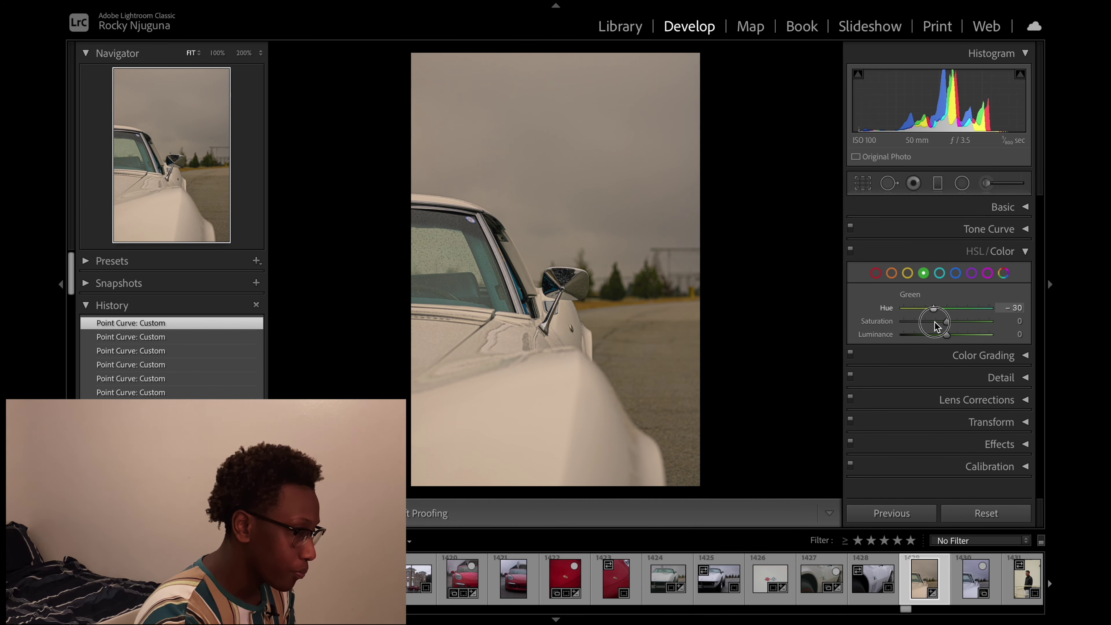
drag(775, 339, 970, 347)
Try green Luminance at −45 and +34 while viewing the car's window at 100% zoom, and reset it to 0
click(486, 280)
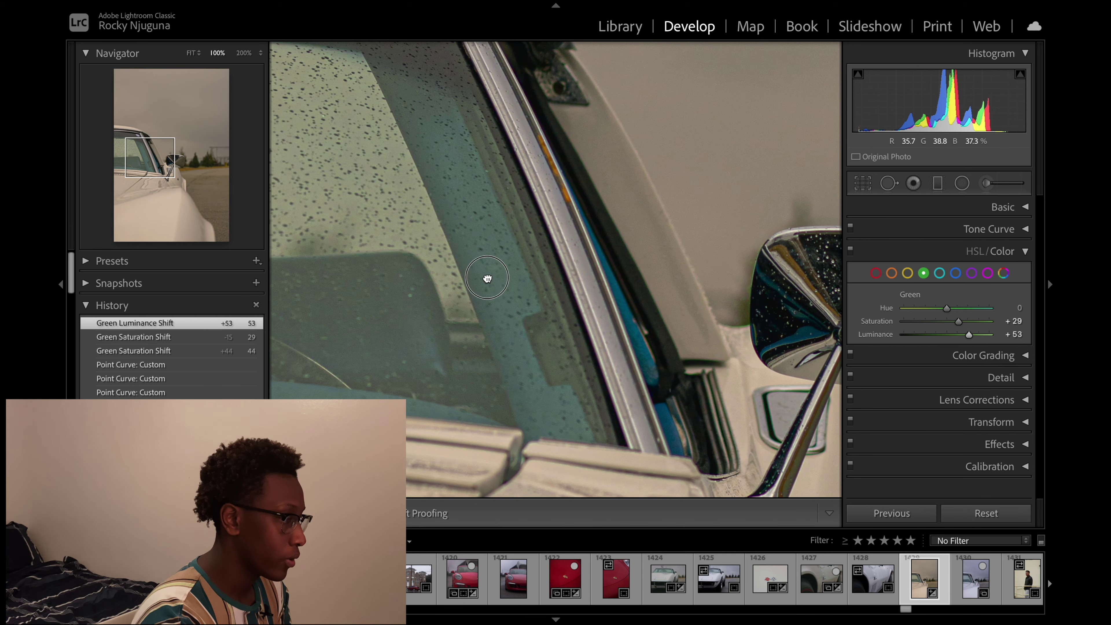
drag(486, 279, 522, 318)
drag(968, 336, 927, 335)
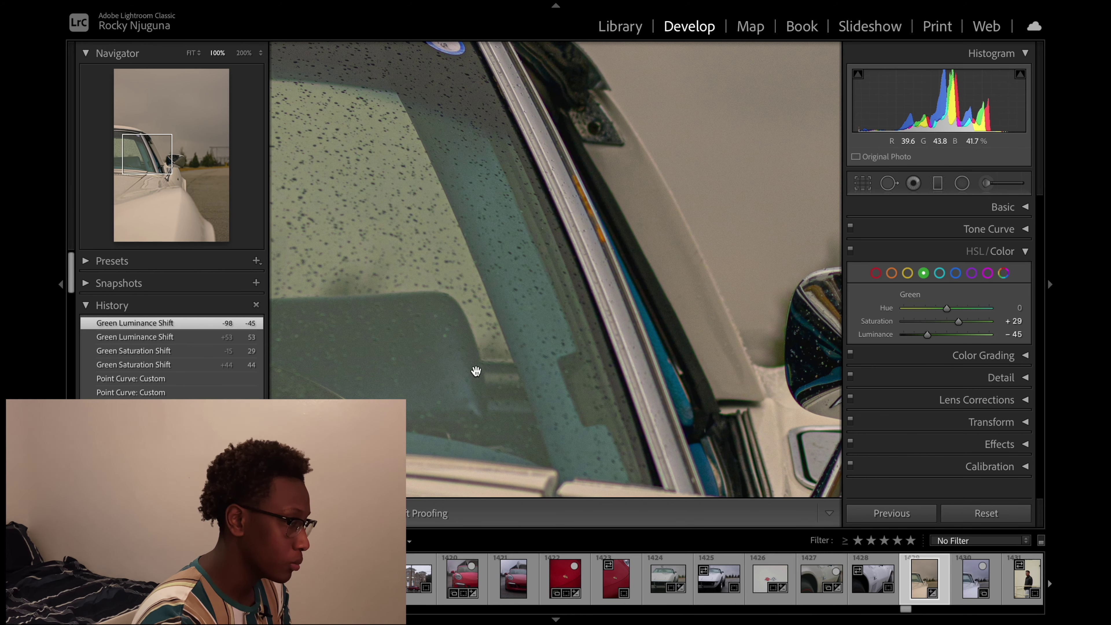
drag(928, 335, 962, 335)
double_click(961, 334)
click(749, 321)
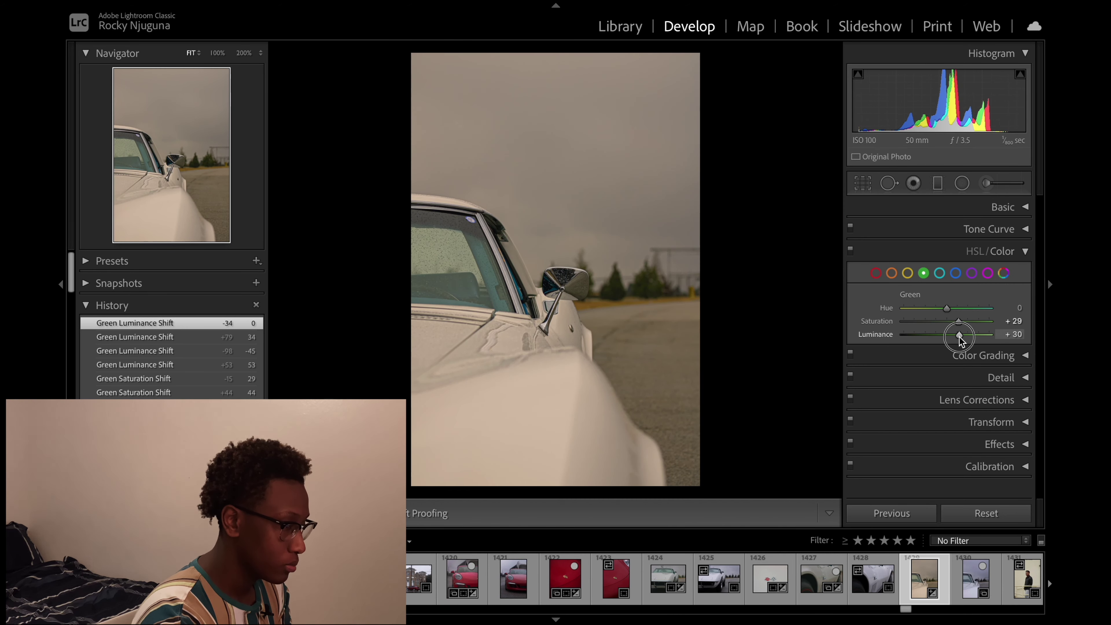
Set the green Luminance to +23 and inspect the trees beside the car's side mirror close up
drag(956, 339, 956, 338)
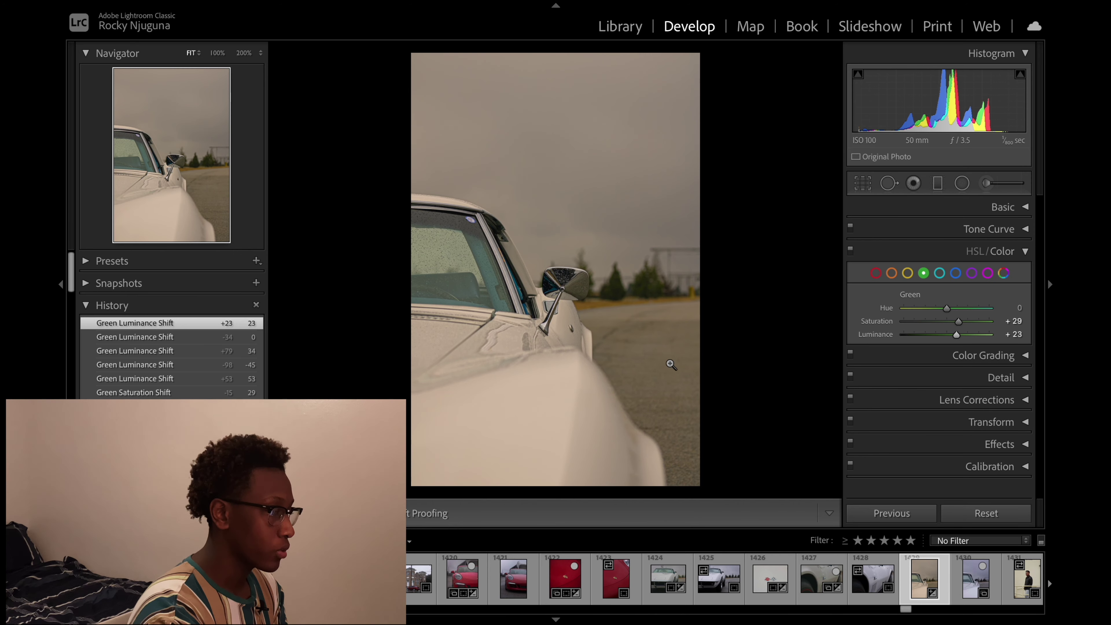
click(609, 280)
click(608, 281)
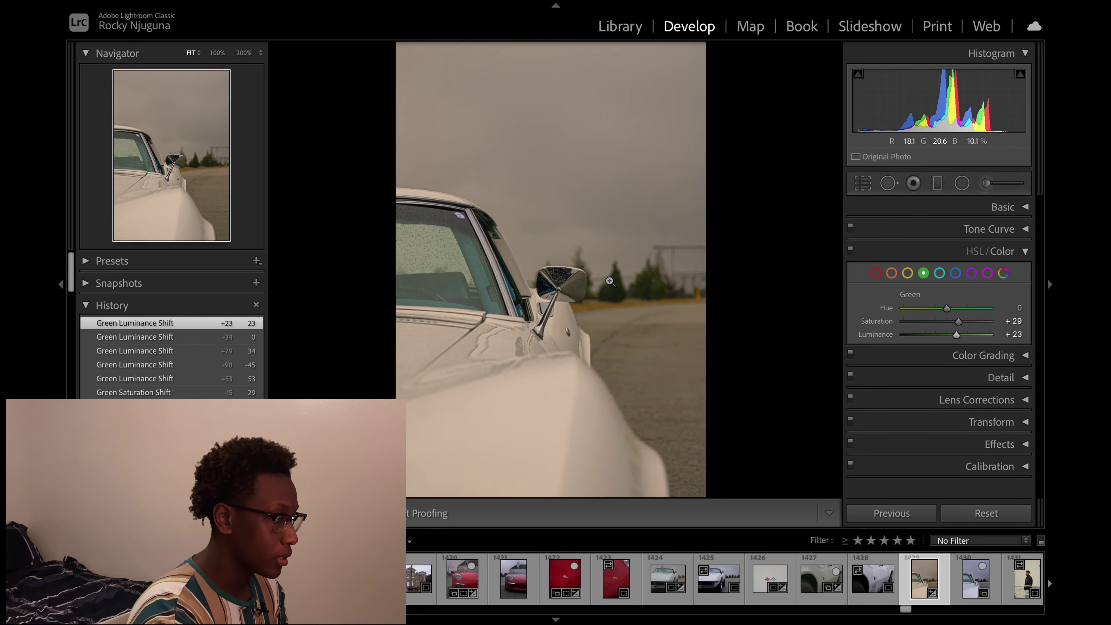
click(610, 281)
click(610, 281)
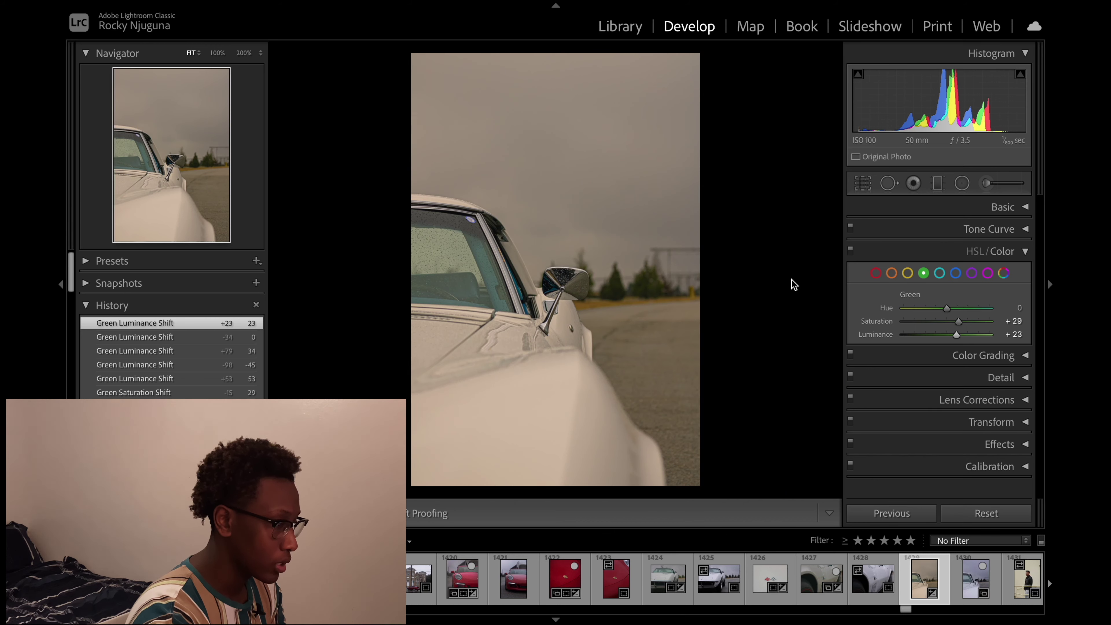
click(613, 285)
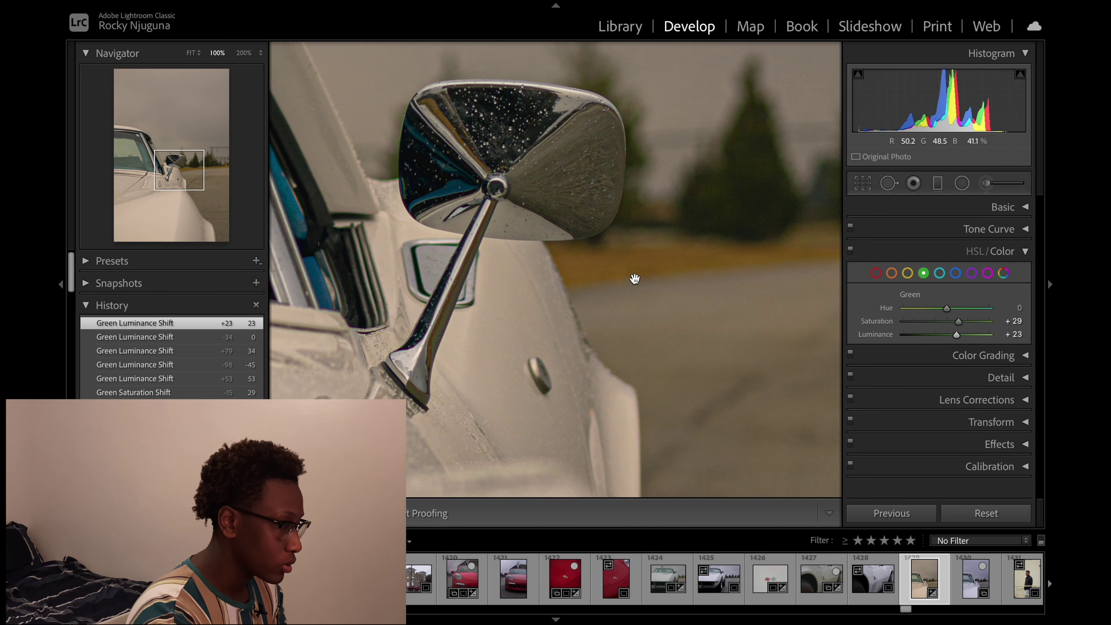
Set the yellow Hue to +22, Saturation to +44 and Luminance to +18
click(908, 273)
mouse_move(947, 322)
mouse_down()
mouse_move(876, 326)
mouse_move(992, 316)
mouse_move(917, 322)
mouse_move(982, 320)
mouse_move(978, 329)
mouse_move(945, 311)
mouse_move(993, 315)
mouse_move(947, 322)
mouse_move(954, 316)
mouse_up()
click(712, 334)
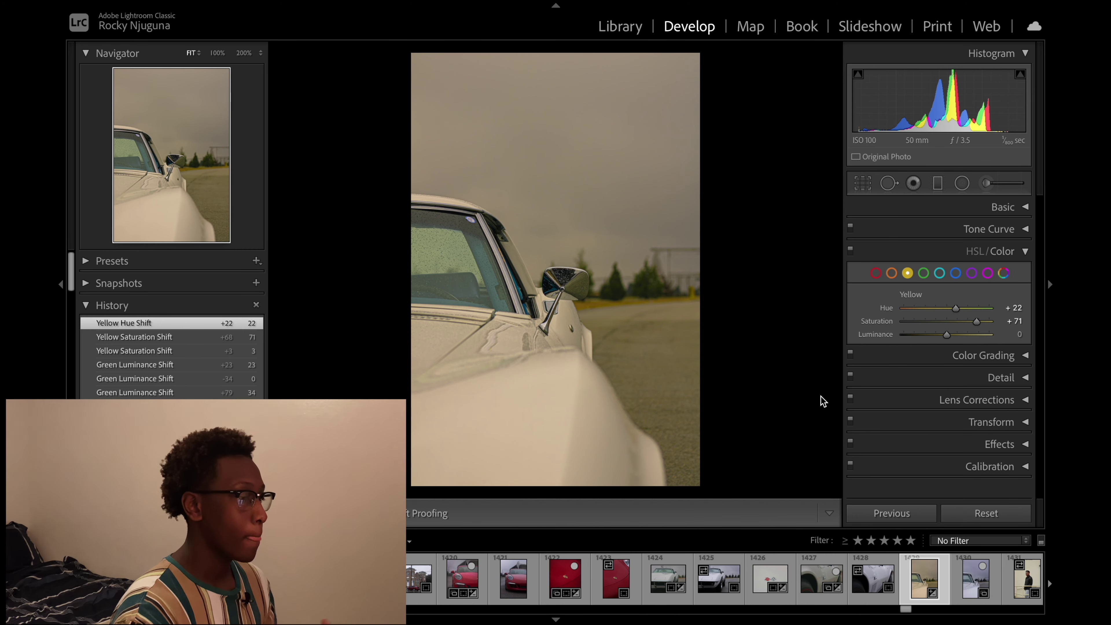
drag(944, 335, 965, 322)
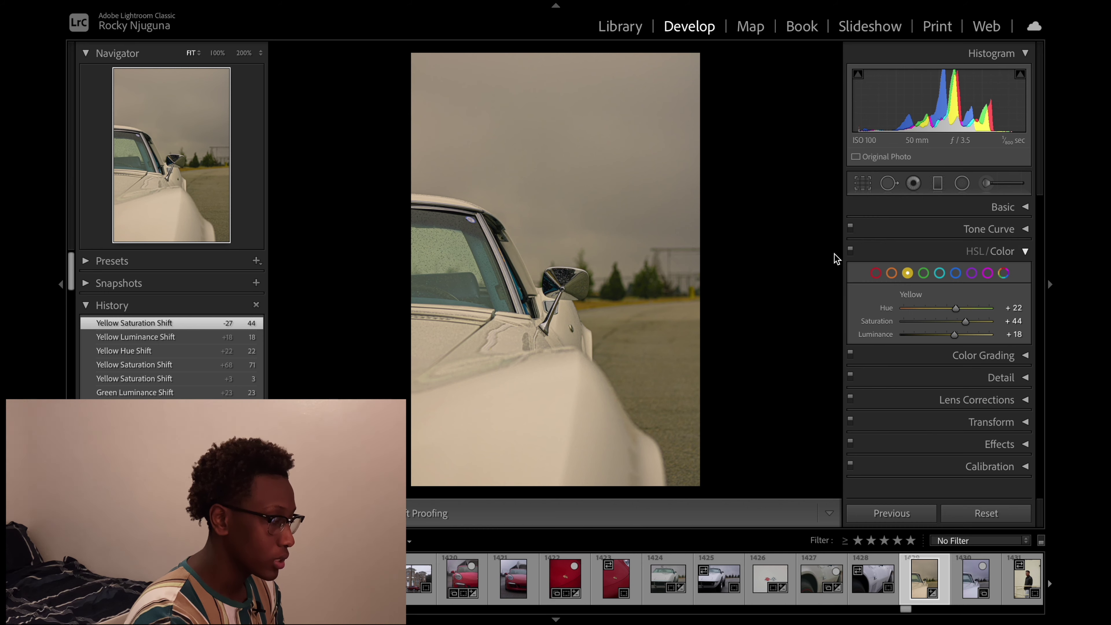
Set the orange Hue to +22, Saturation to +8 and Luminance to +5, and inspect the sky at 100% zoom
click(892, 274)
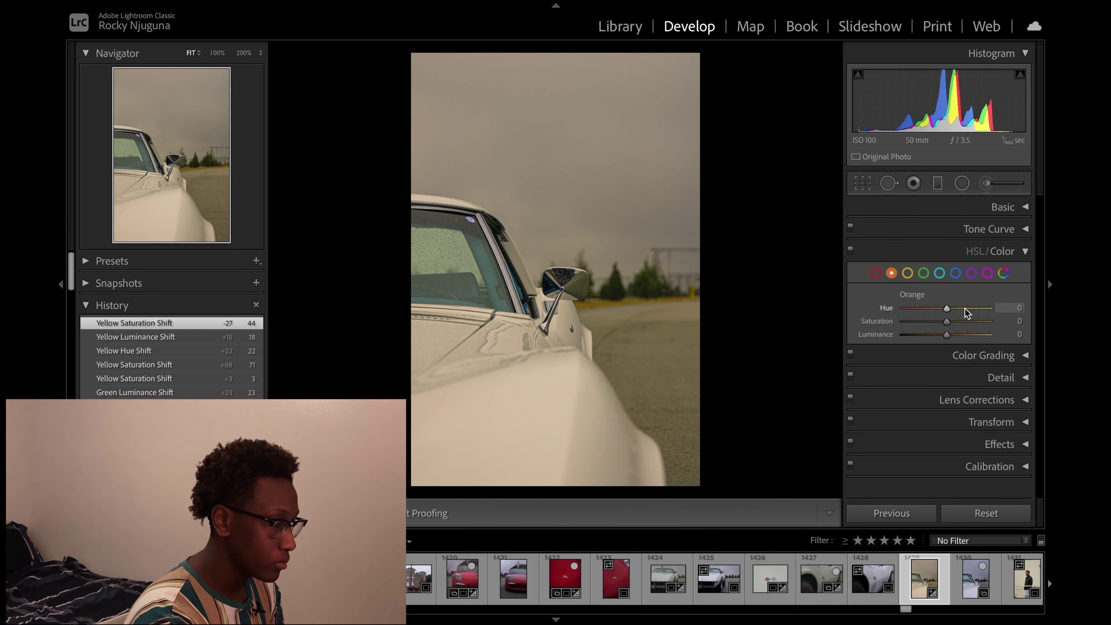
drag(946, 311, 951, 346)
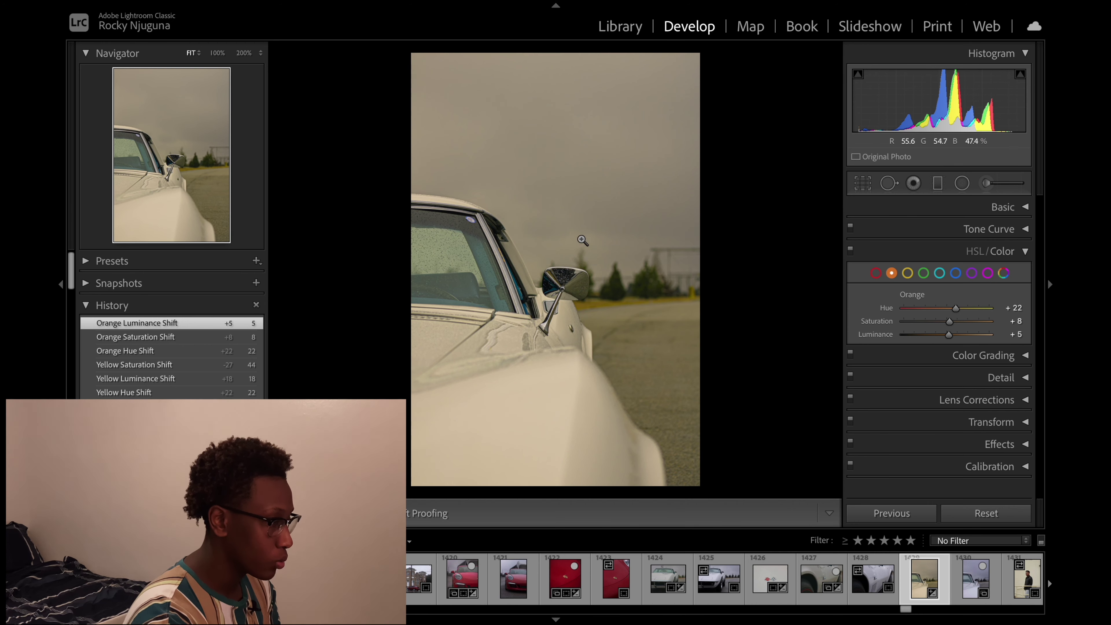
drag(581, 236, 584, 313)
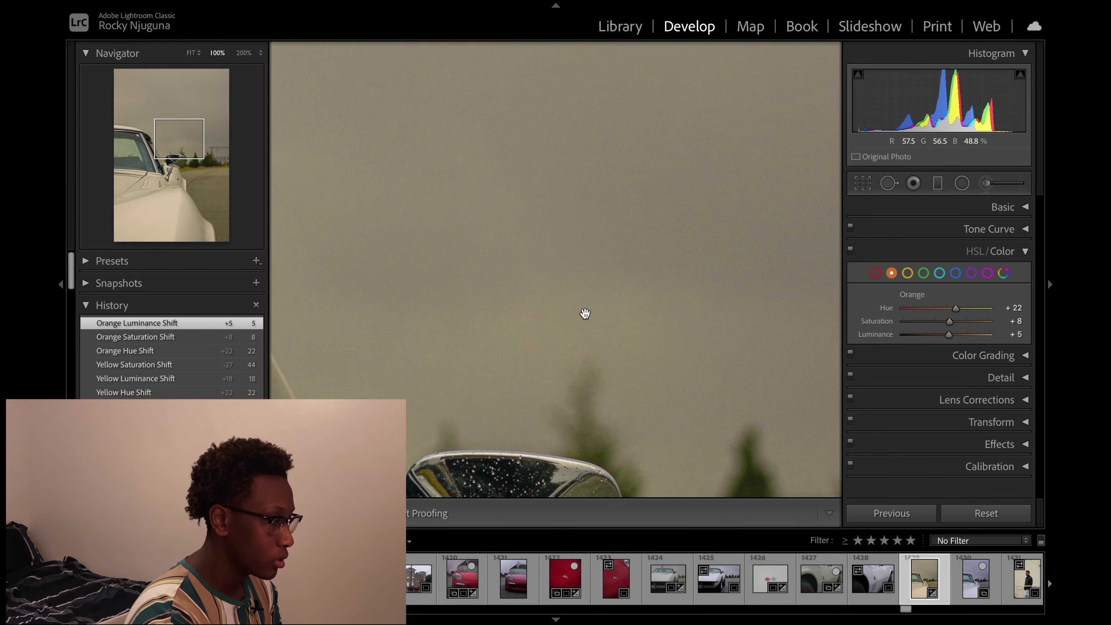
click(808, 293)
Set the blue Hue to −100, Saturation to +42 and Luminance to +21
click(956, 274)
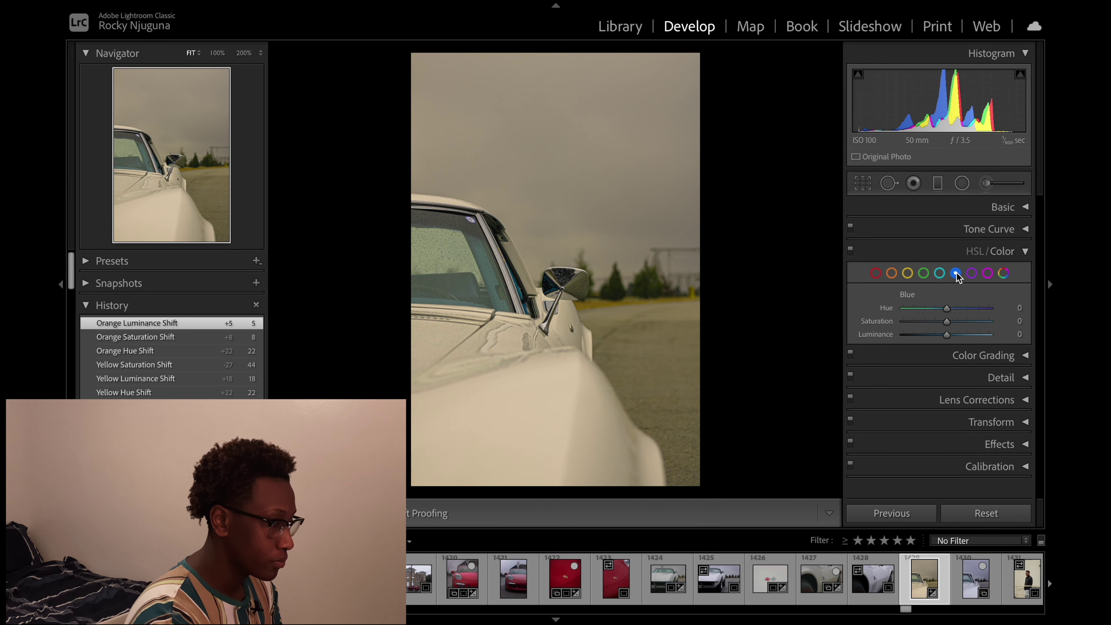
drag(946, 307, 881, 318)
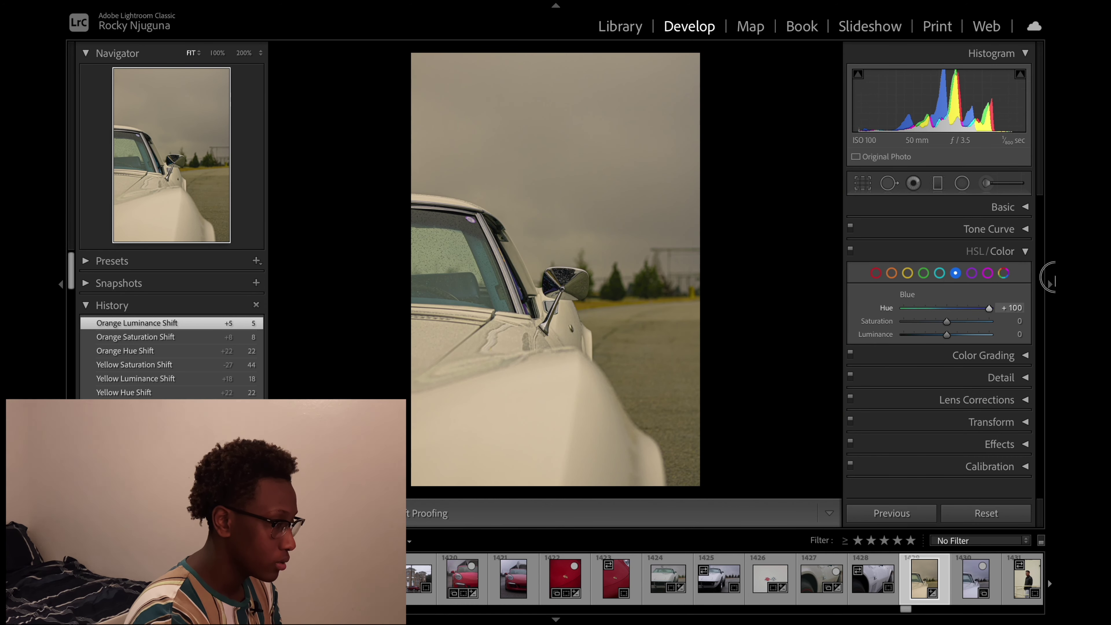
drag(790, 308, 749, 321)
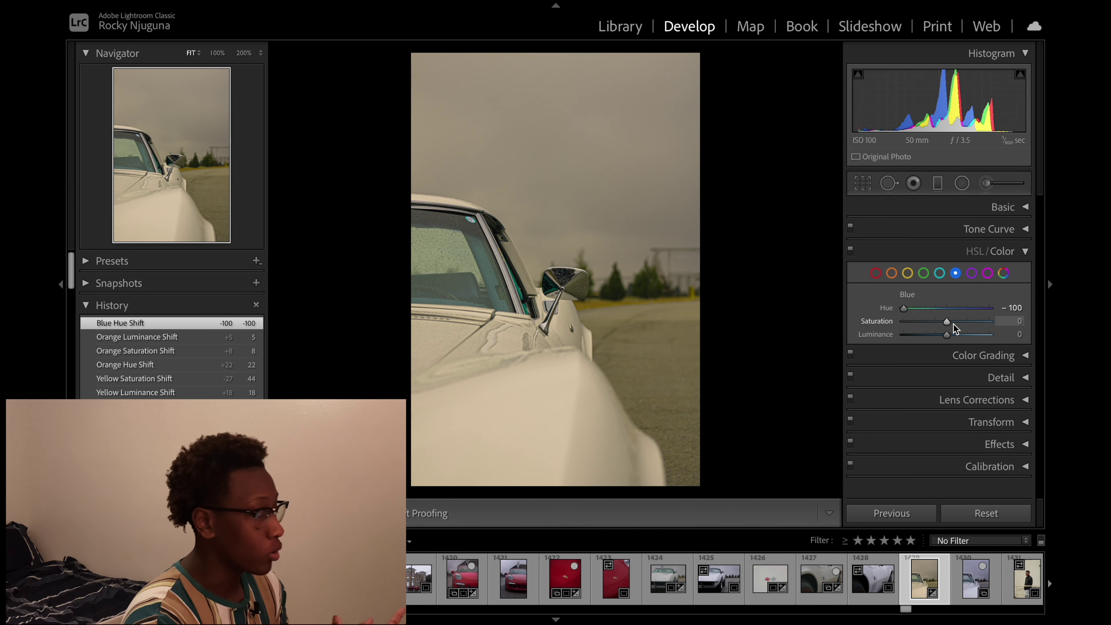
drag(947, 322, 945, 322)
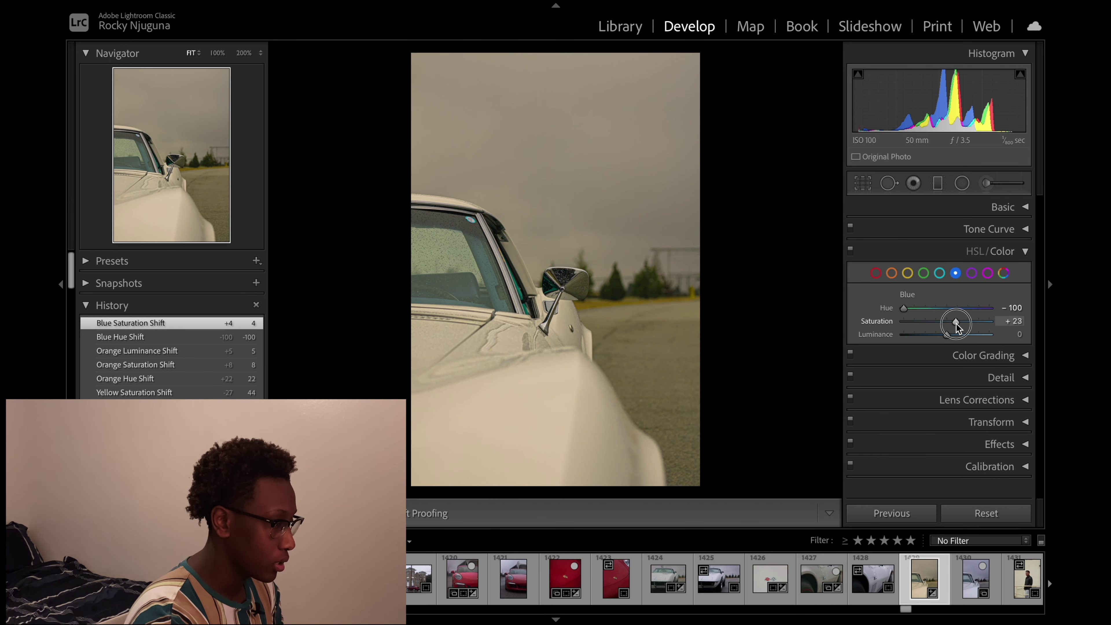
mouse_move(979, 350)
mouse_down()
mouse_move(964, 352)
mouse_move(980, 337)
mouse_move(943, 339)
mouse_move(958, 342)
mouse_up()
Inspect the car's window and roof pillar close up, and compare the before and after versions side by side
click(518, 271)
click(518, 272)
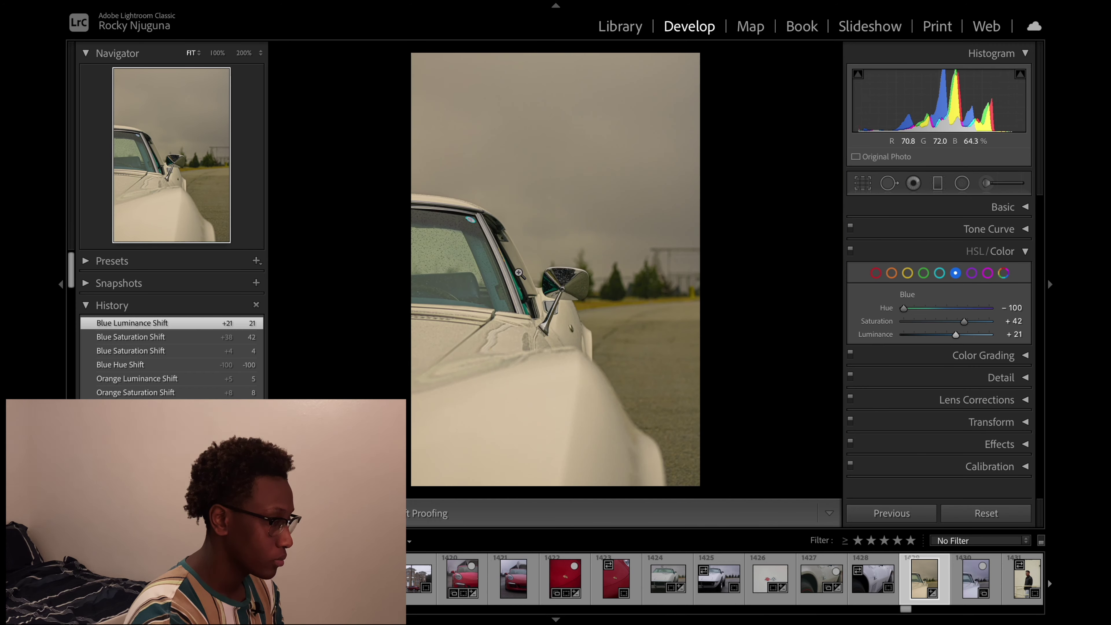
click(476, 191)
click(476, 192)
click(469, 236)
click(466, 236)
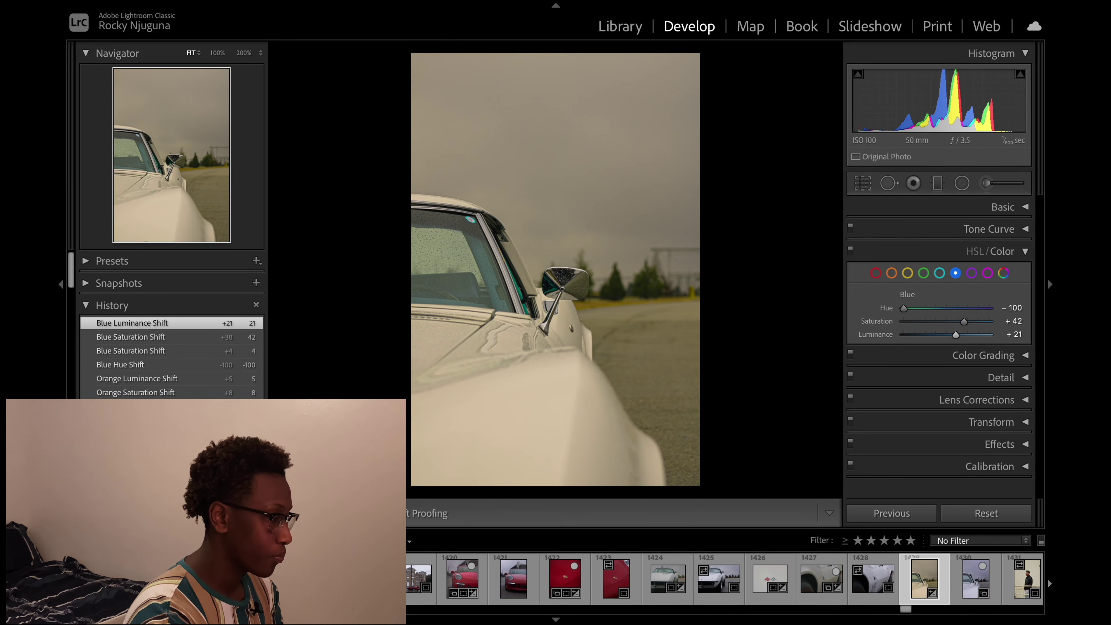
key(y)
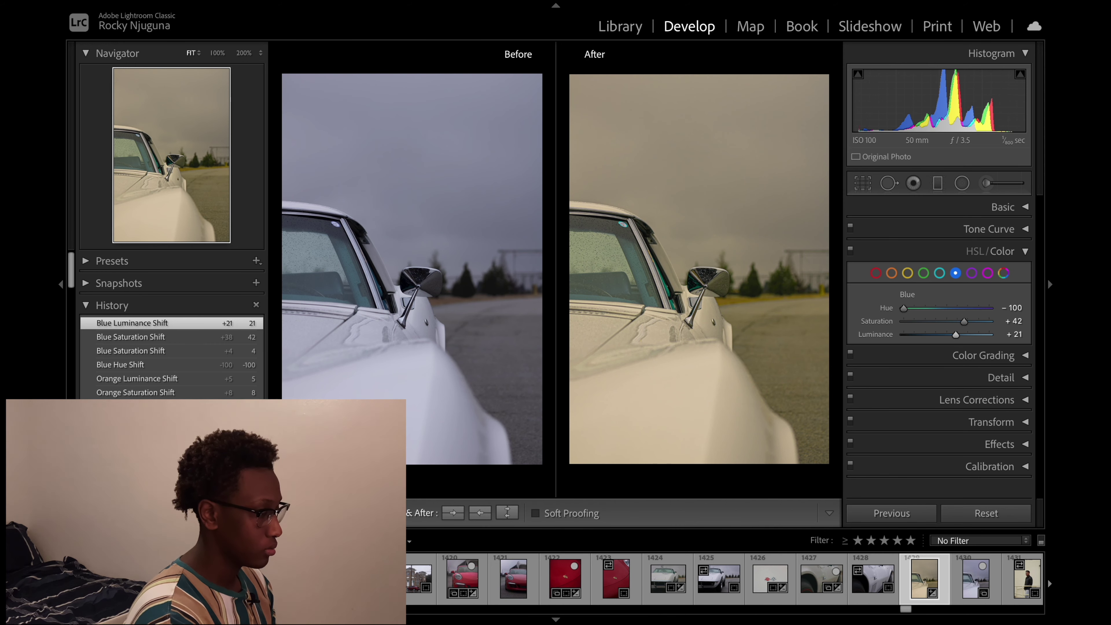
key(y)
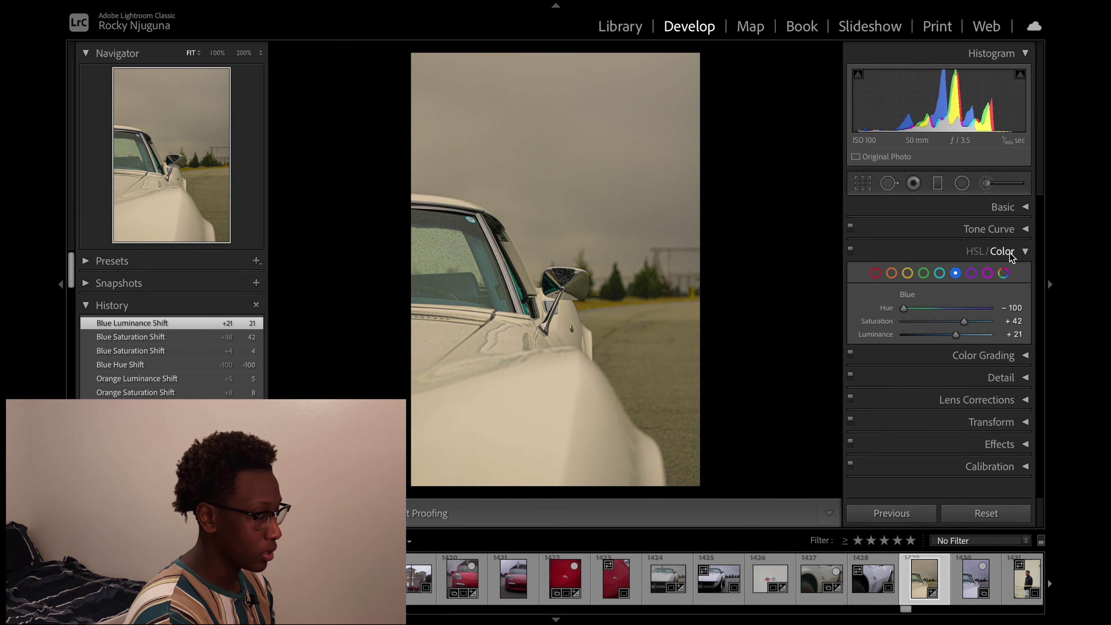
Set the aqua Hue to +23, Saturation to +45 and Luminance to +20, and collapse the color mixer
click(940, 272)
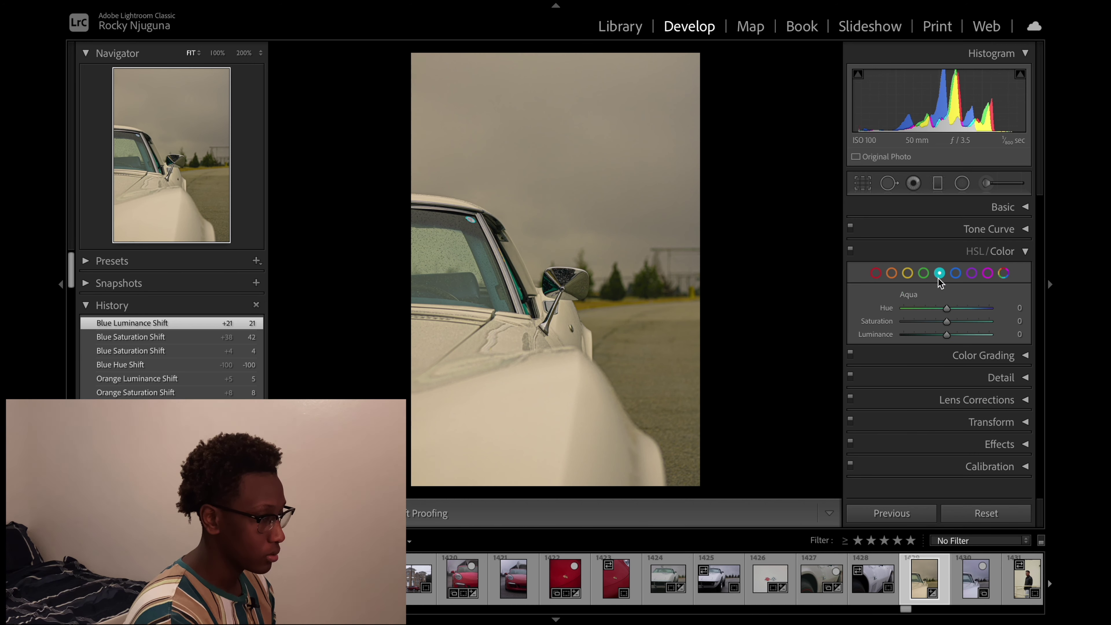
drag(946, 308, 955, 340)
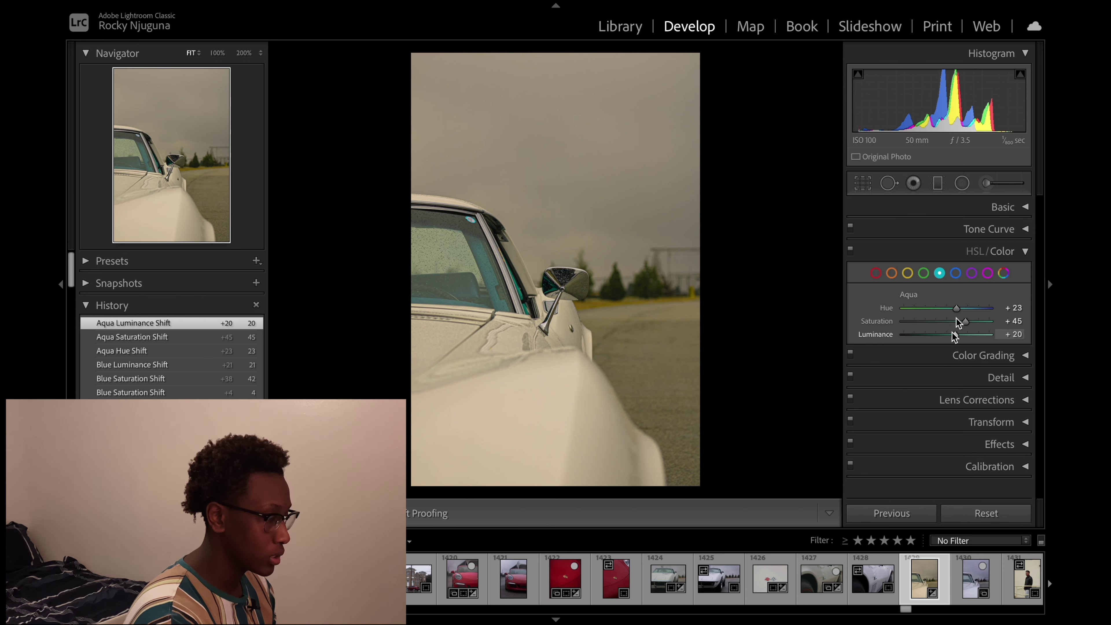
click(1020, 247)
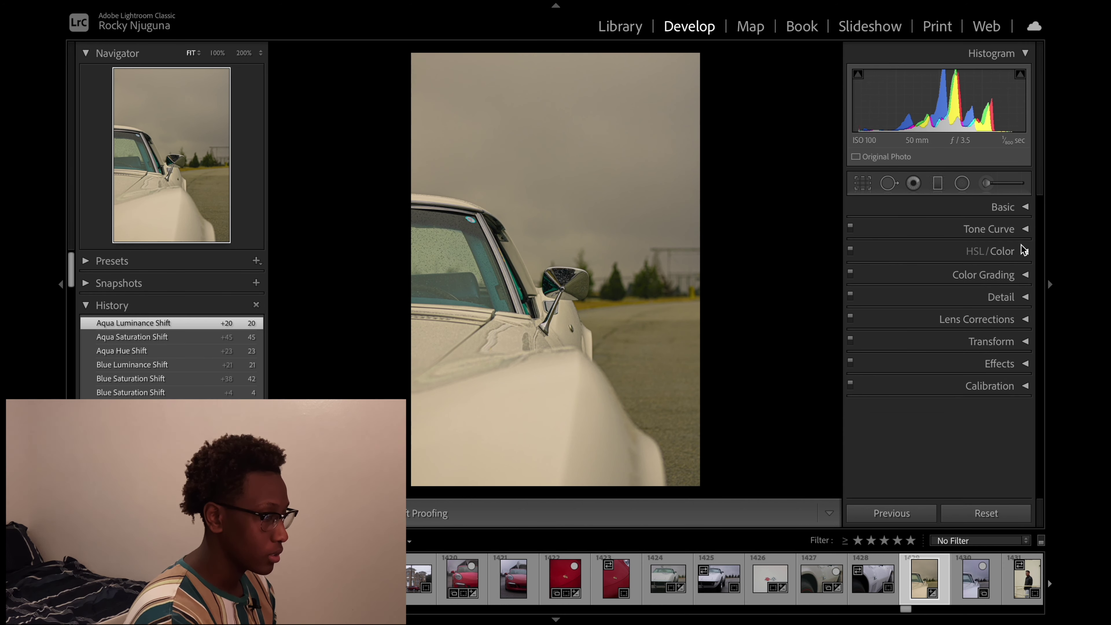
Raise the Sharpening Amount to 60 and collapse the Detail adjustments
click(1022, 274)
click(1022, 274)
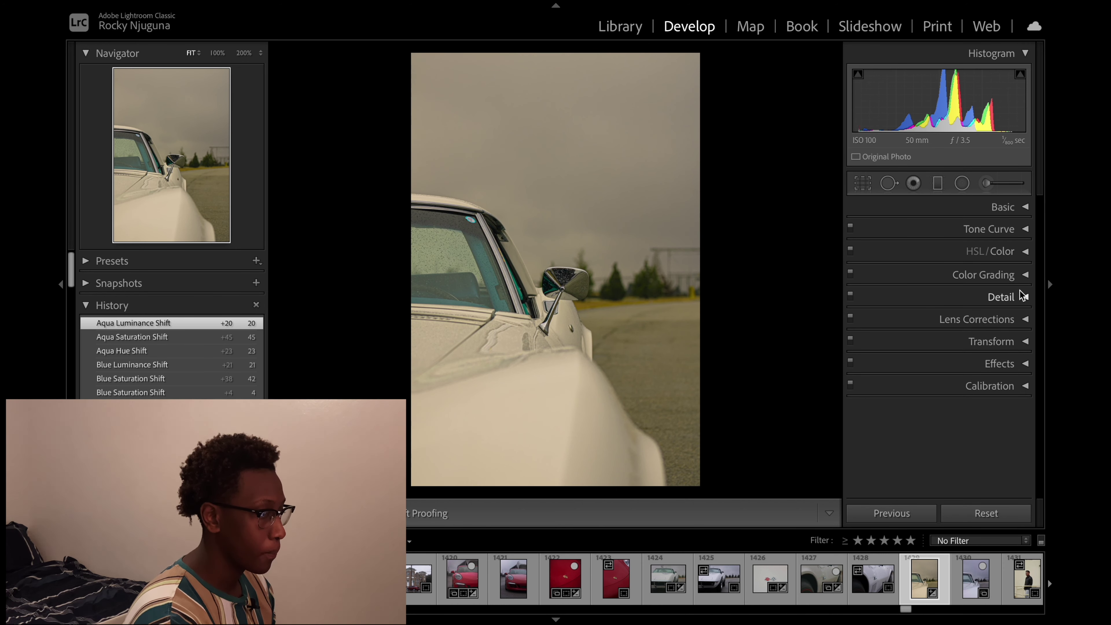
click(1020, 292)
drag(923, 371, 934, 372)
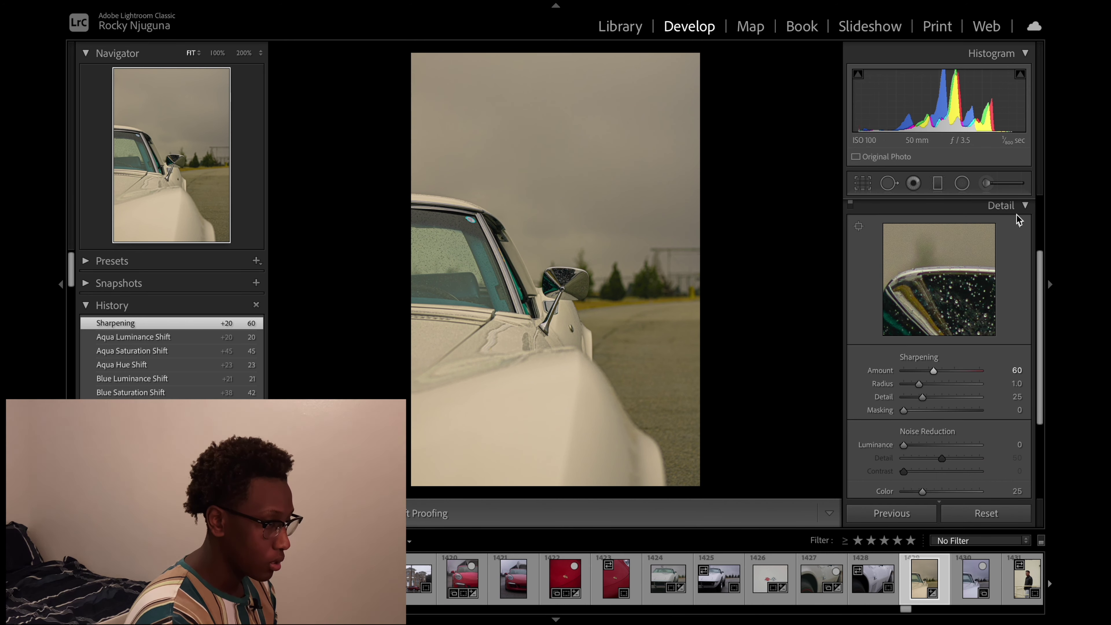
click(1019, 205)
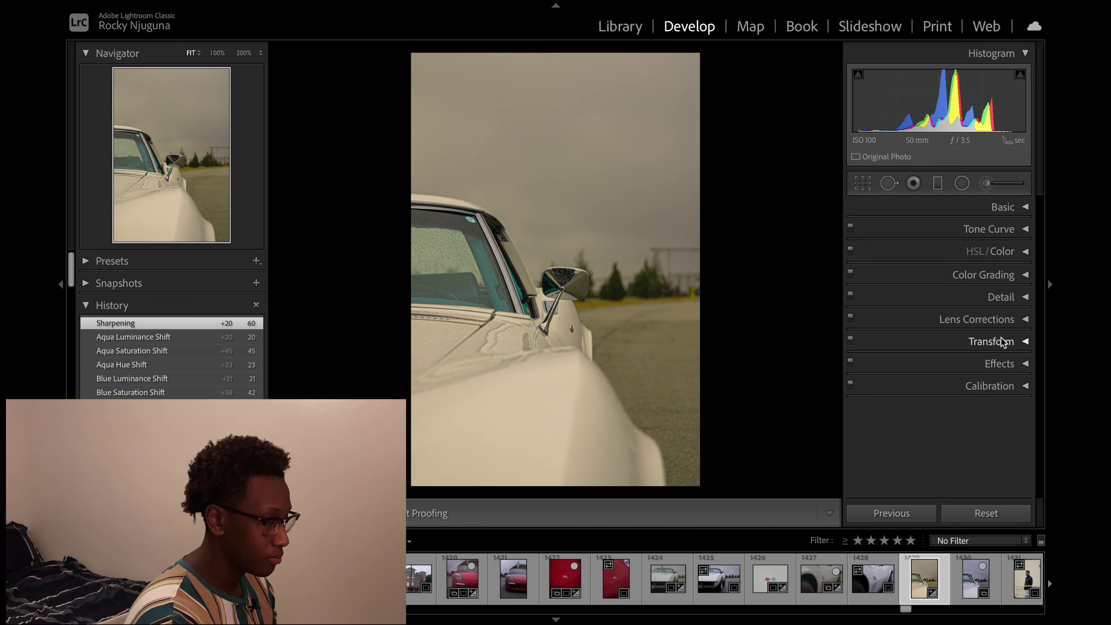
Apply the Auto Upright perspective correction to the photo and collapse the Transform adjustments
click(1001, 337)
click(929, 284)
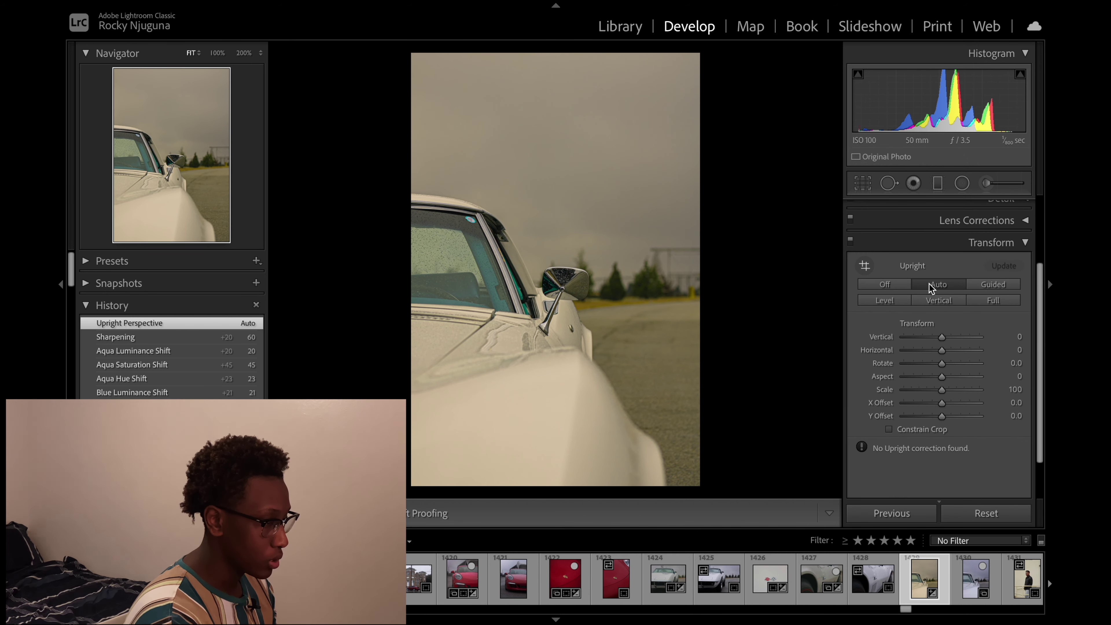
click(1009, 242)
Set the Post-Crop Vignetting Amount to −8 and collapse the Effects adjustments
click(1000, 364)
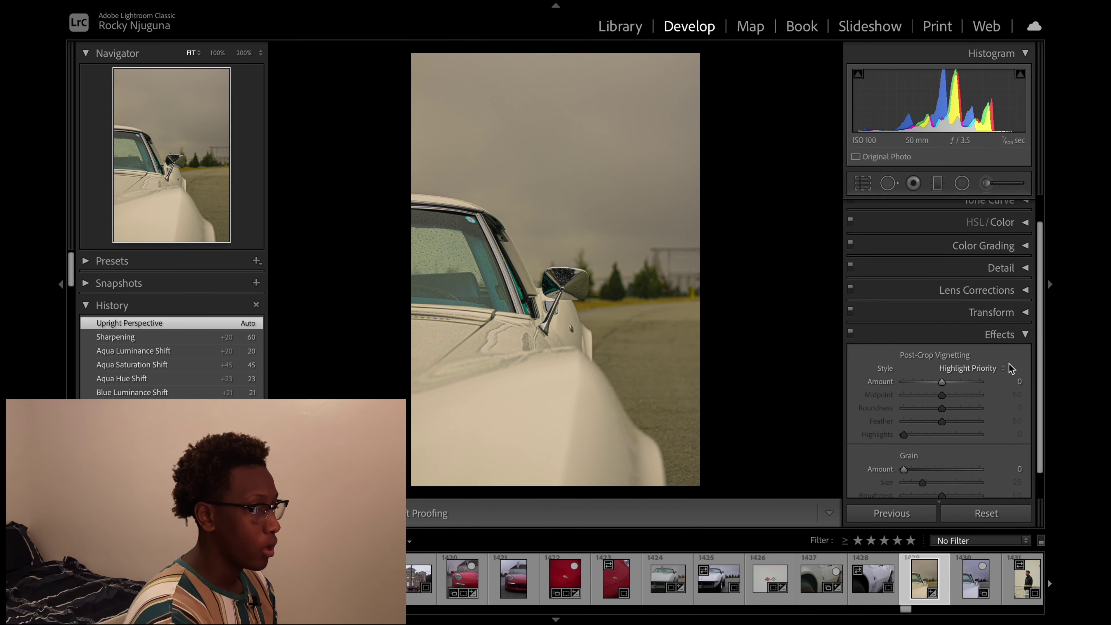
mouse_move(943, 376)
mouse_down()
mouse_move(972, 379)
mouse_move(942, 388)
mouse_up()
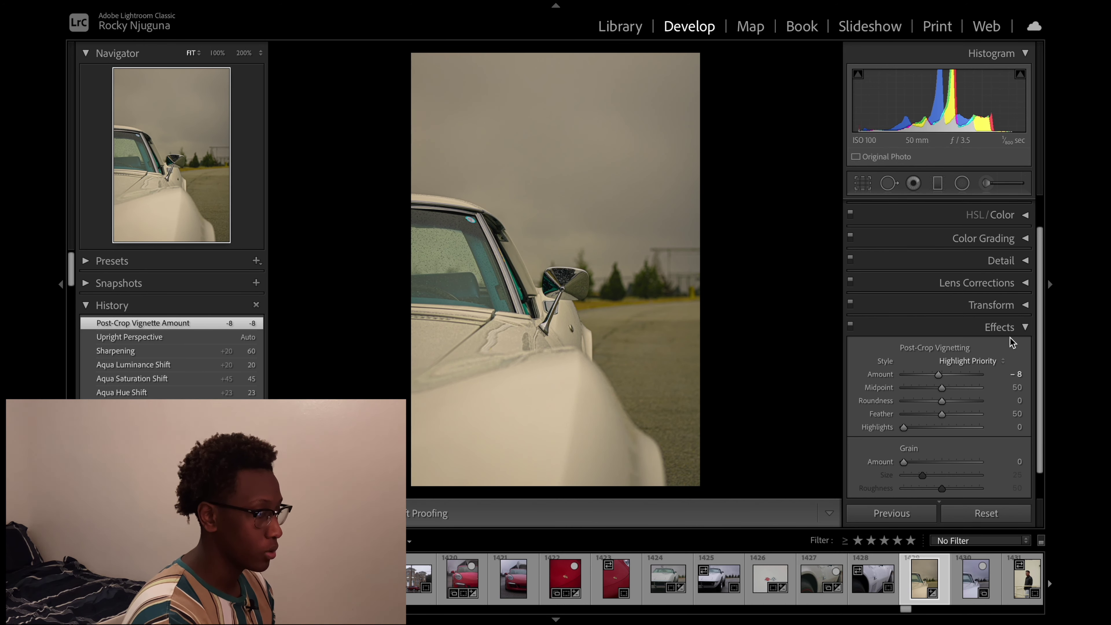
click(1011, 326)
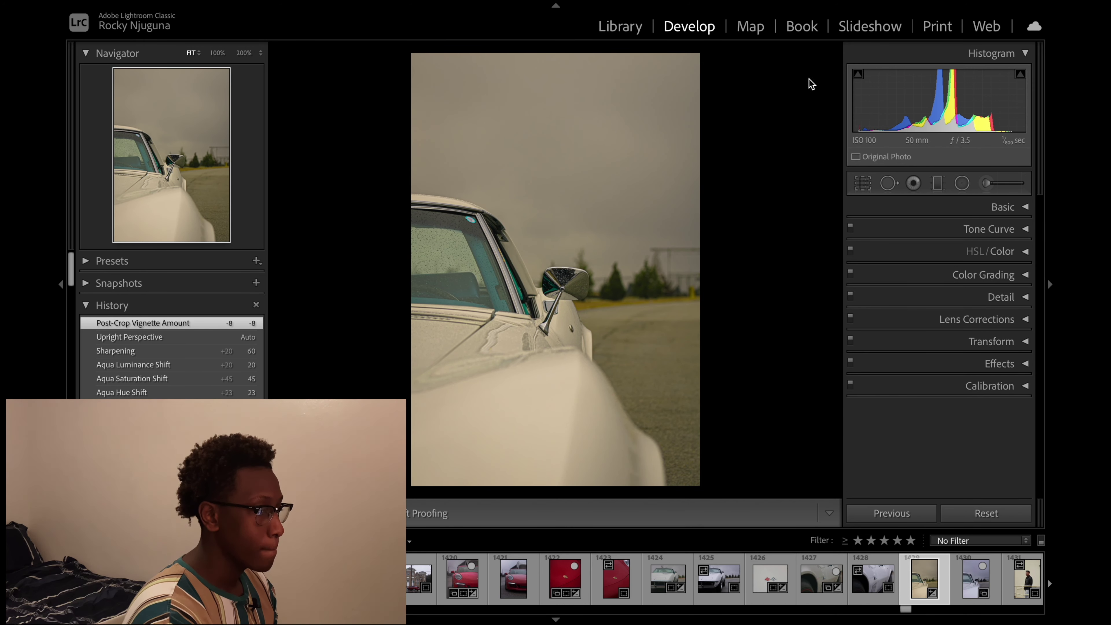
Crop the photo to the 4 x 5 / 8 x 10 aspect ratio, keeping the lower part of the image and trimming the sky
click(864, 187)
click(1001, 229)
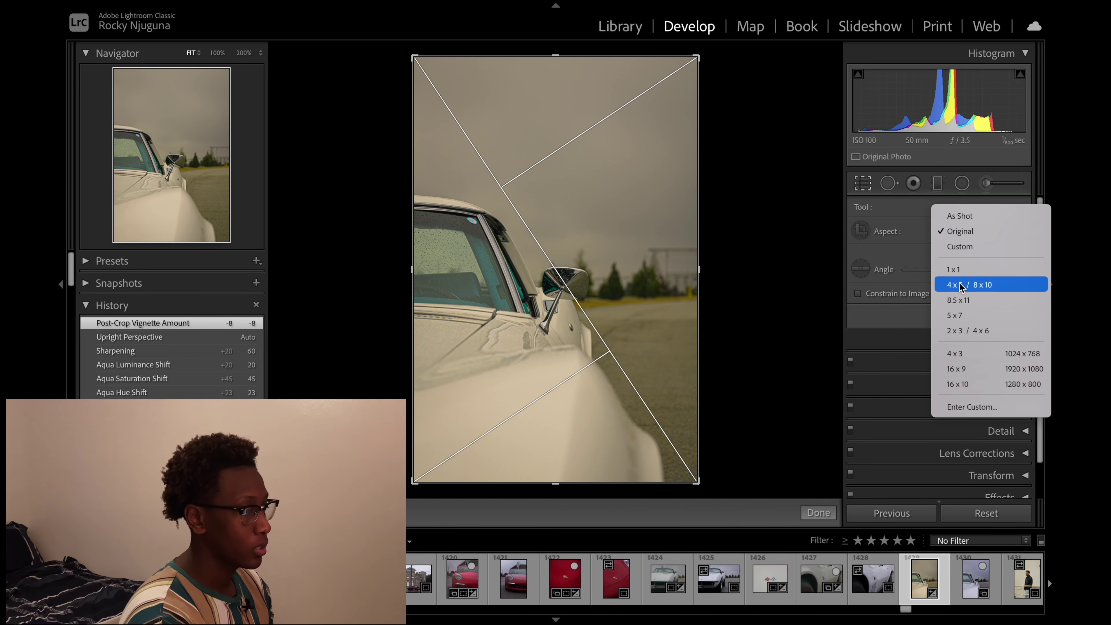
click(960, 287)
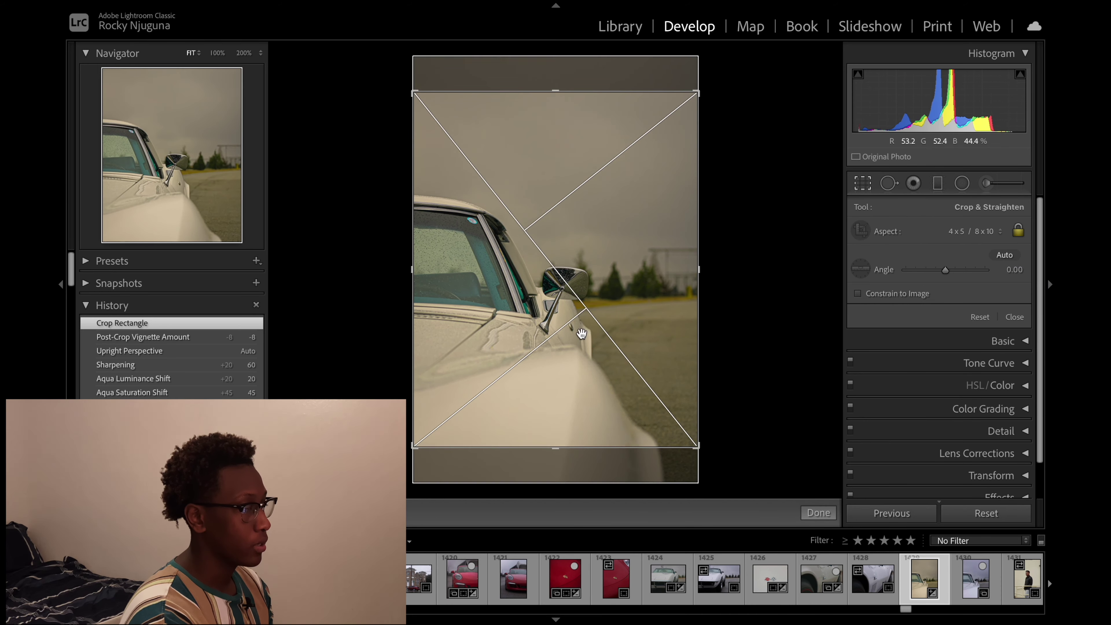
drag(582, 334, 578, 259)
click(818, 512)
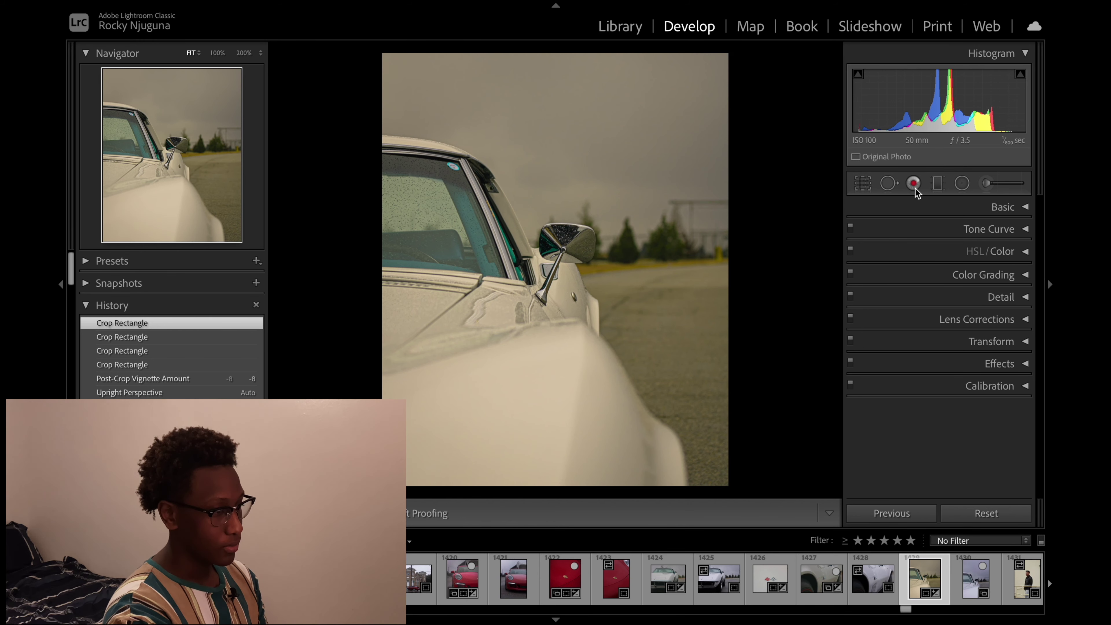